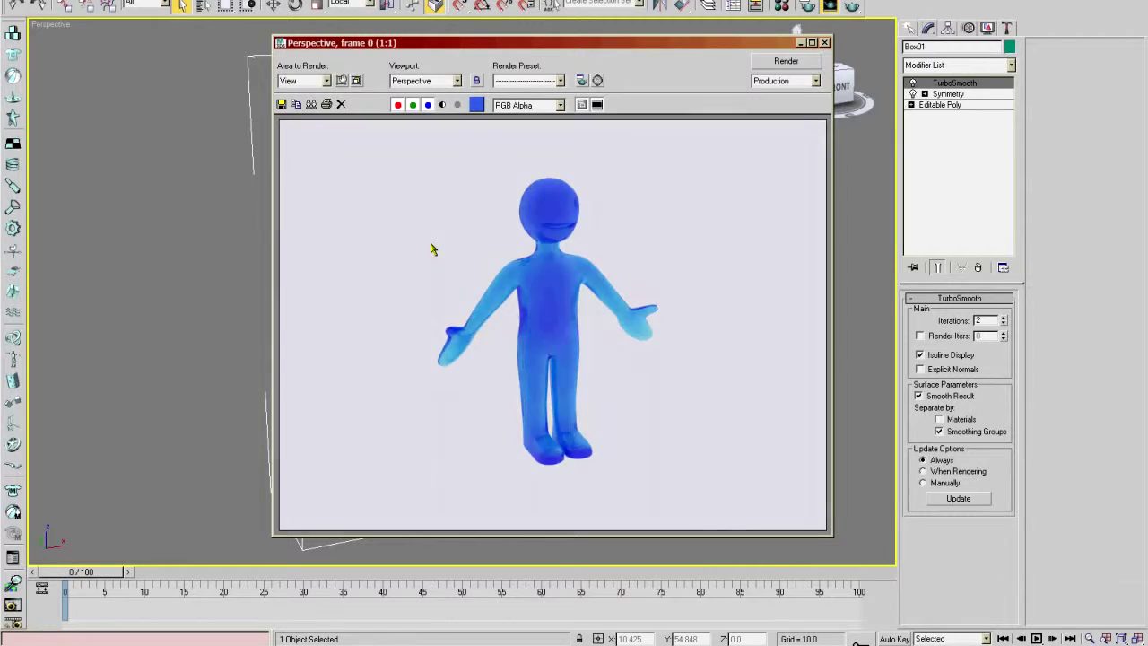
# - Examine the rendered blue character up close and close the render window
pyautogui.scroll(-3, 431, 250)
pyautogui.scroll(5, 431, 250)
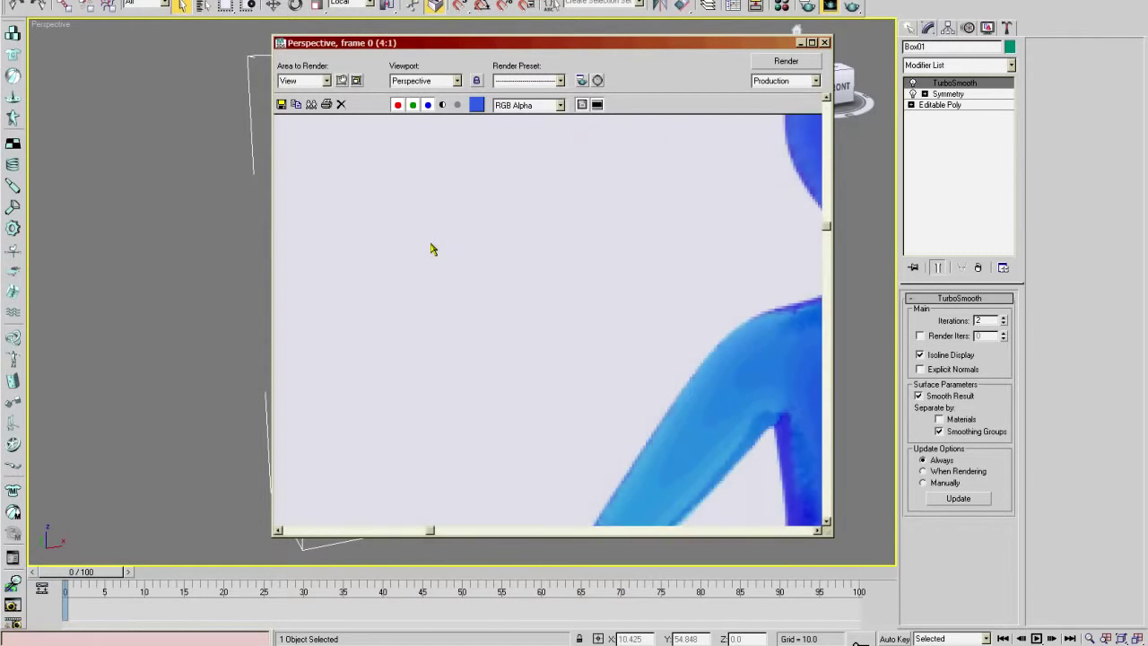
pyautogui.scroll(-2, 431, 249)
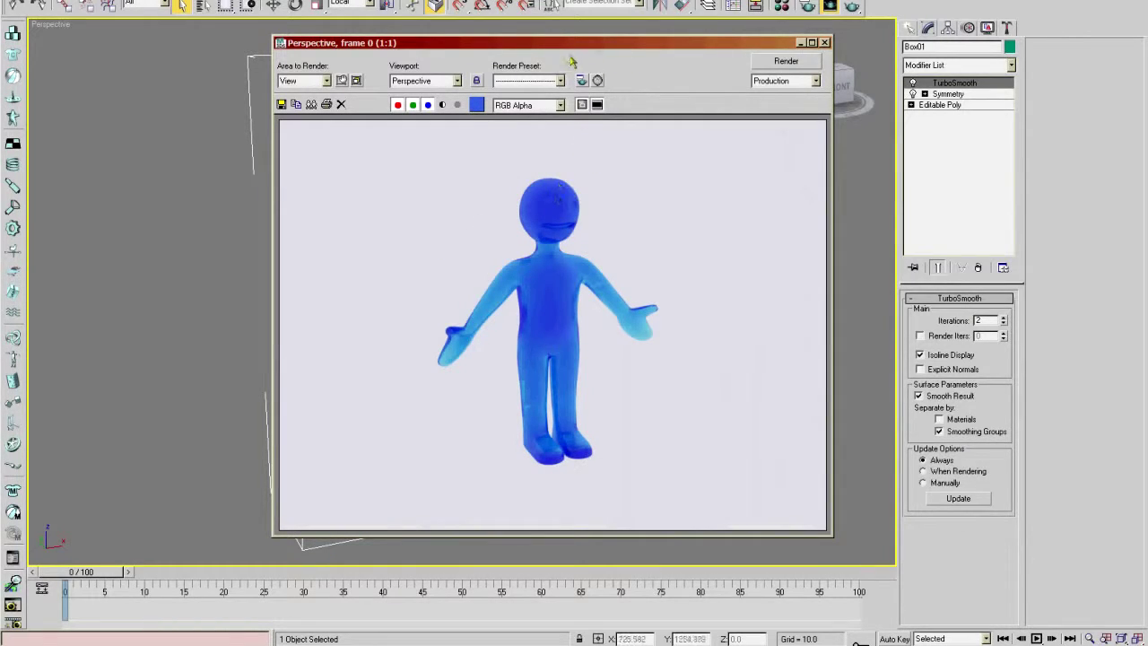
pyautogui.moveTo(567, 43); pyautogui.dragTo(411, 93)
pyautogui.click(669, 92)
# - Assign the unused 09 - Default material to the character and display the model shaded instead of as wireframe
pyautogui.moveTo(628, 179); pyautogui.dragTo(641, 242, button='middle')
pyautogui.scroll(3, 656, 210)
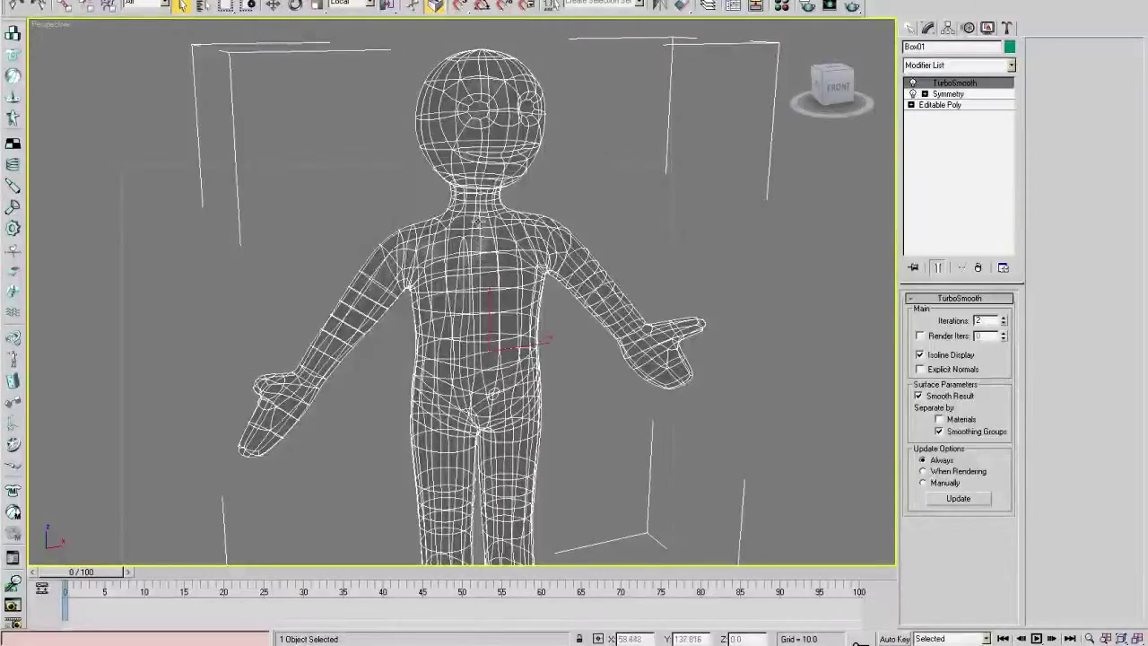
pyautogui.moveTo(471, 241); pyautogui.dragTo(465, 196, button='middle')
pyautogui.click(783, 5)
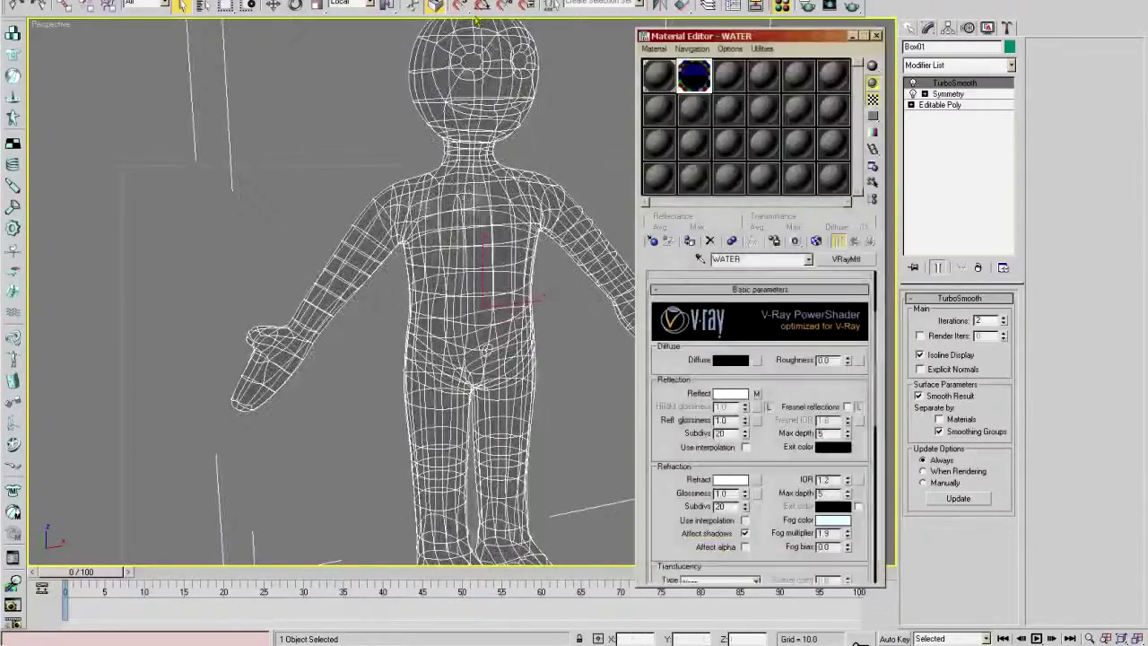
pyautogui.moveTo(708, 36); pyautogui.dragTo(681, 30)
pyautogui.click(700, 76)
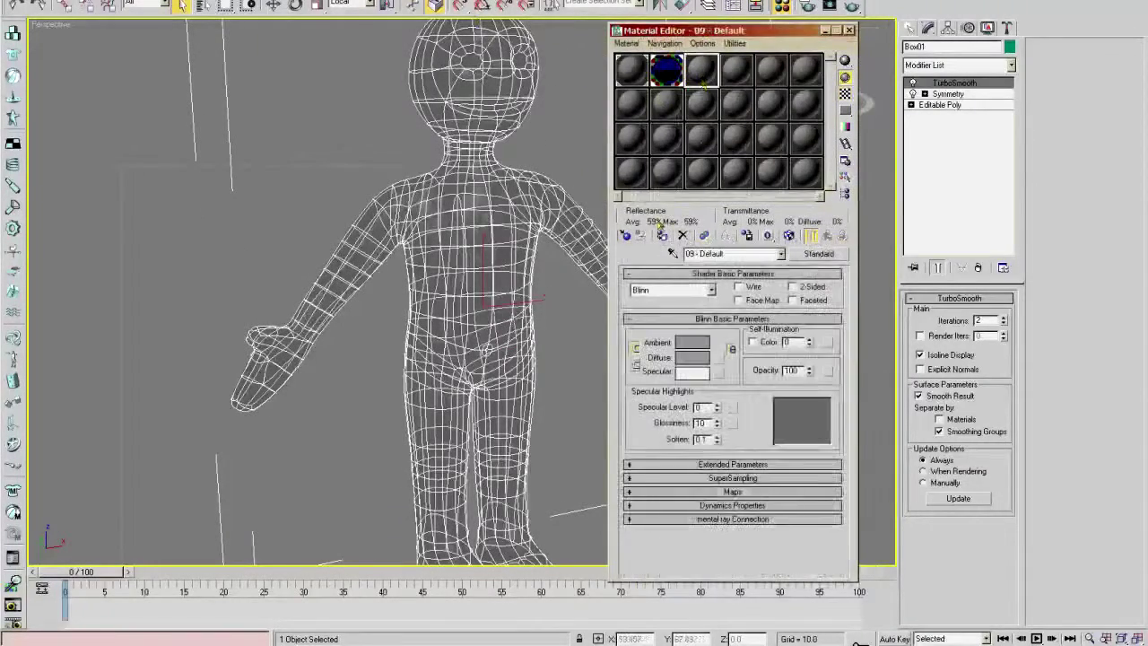
pyautogui.click(662, 235)
pyautogui.press('F3')
pyautogui.moveTo(489, 184)
pyautogui.mouseDown(button='middle')
pyautogui.moveTo(495, 197)
pyautogui.moveTo(473, 230)
pyautogui.moveTo(582, 187)
pyautogui.moveTo(569, 197)
pyautogui.mouseUp(button='middle')
pyautogui.click(849, 31)
pyautogui.press('F9')
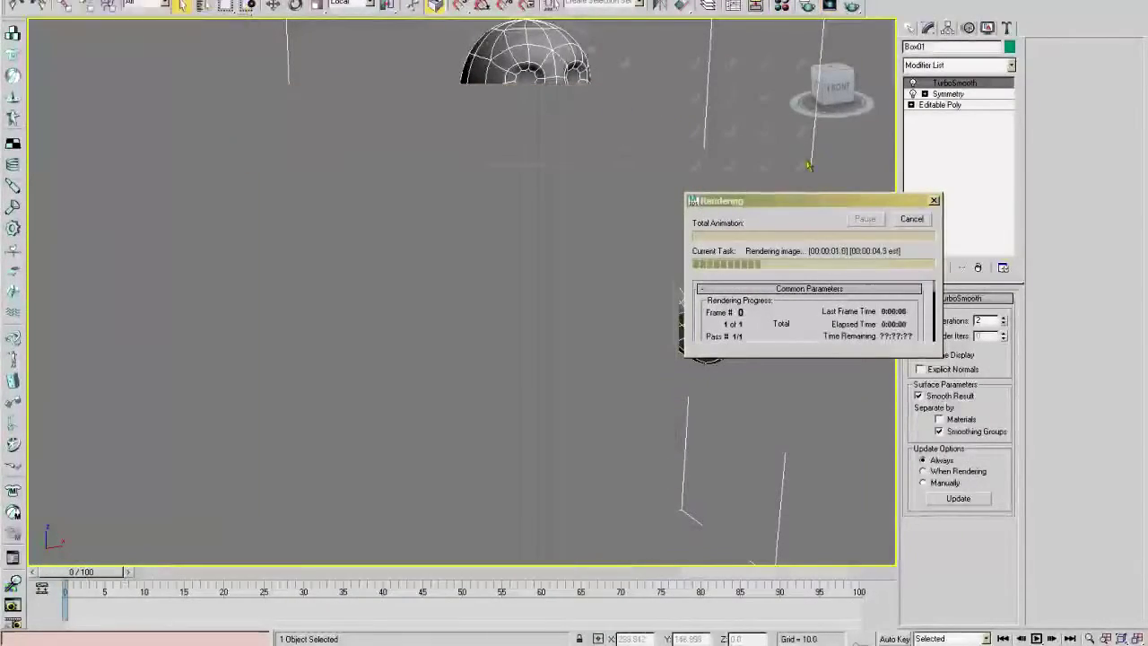
# - Show the character from the front and turn off its TurboSmooth and Symmetry modifiers
pyautogui.scroll(-3, 487, 173)
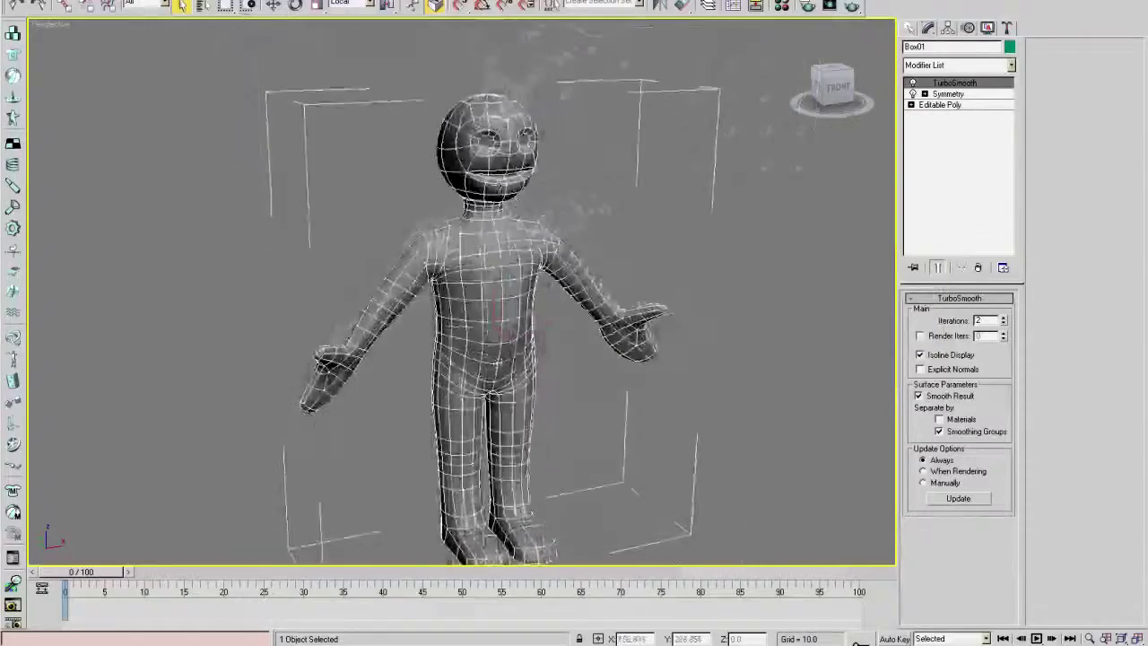
pyautogui.moveTo(491, 265); pyautogui.dragTo(560, 194, button='middle')
pyautogui.press('f')
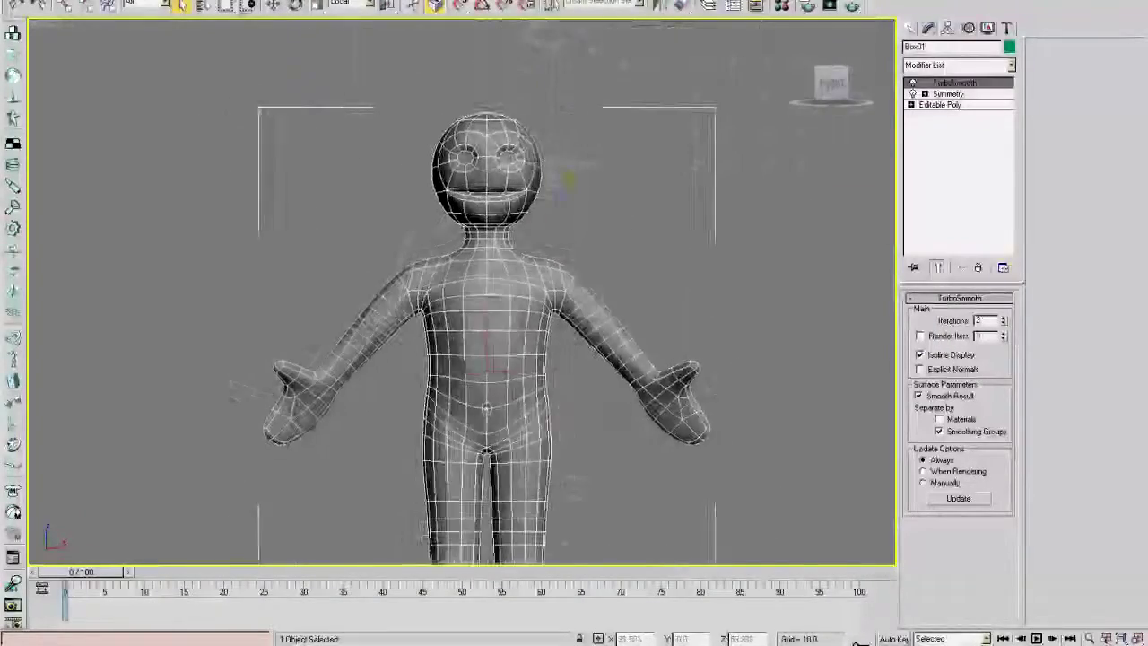
pyautogui.scroll(3, 562, 191)
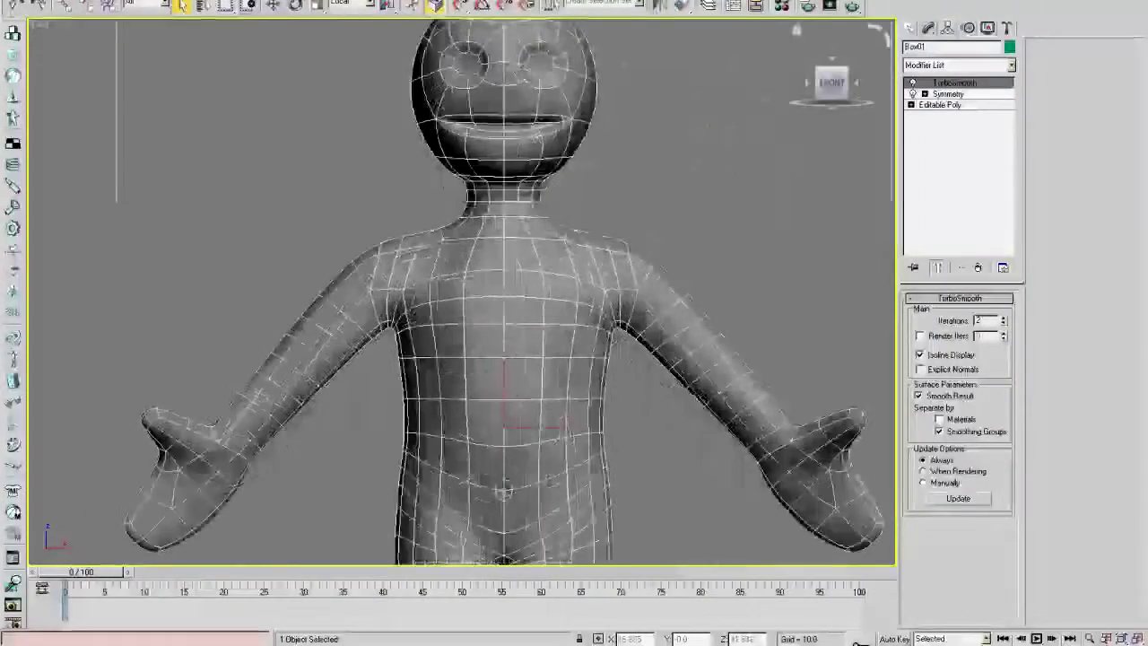
pyautogui.click(913, 83)
pyautogui.click(914, 95)
# - Examine the low-poly half of the character's mesh from head to feet in the front view
pyautogui.moveTo(558, 243); pyautogui.dragTo(557, 298, button='middle')
pyautogui.scroll(1, 551, 249)
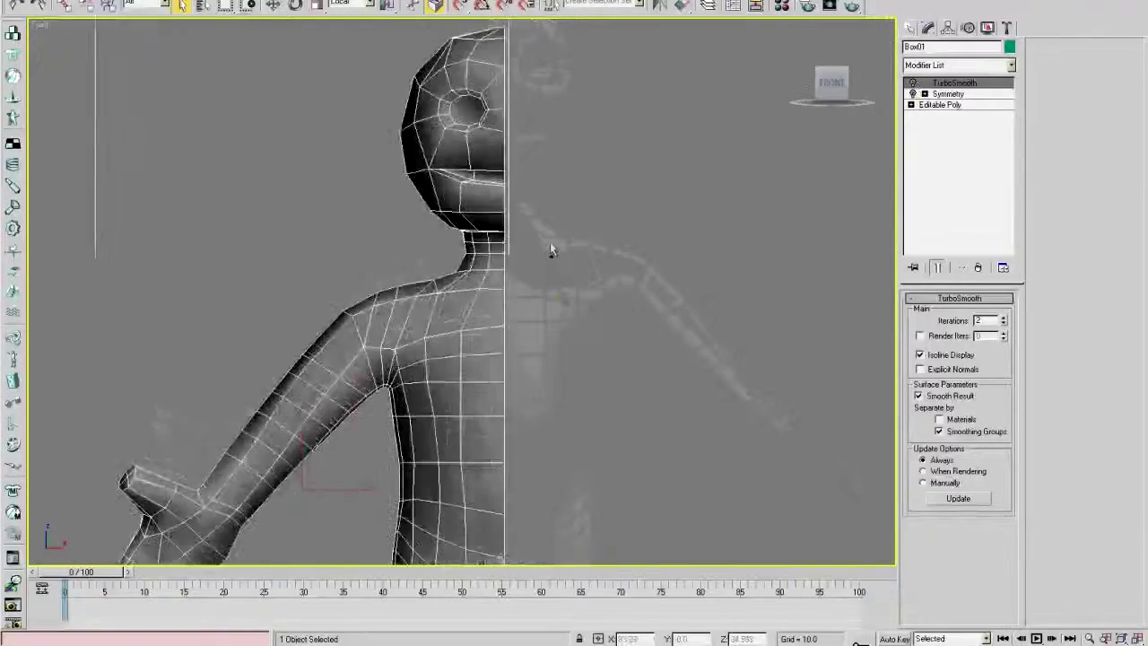
pyautogui.scroll(-8, 440, 269)
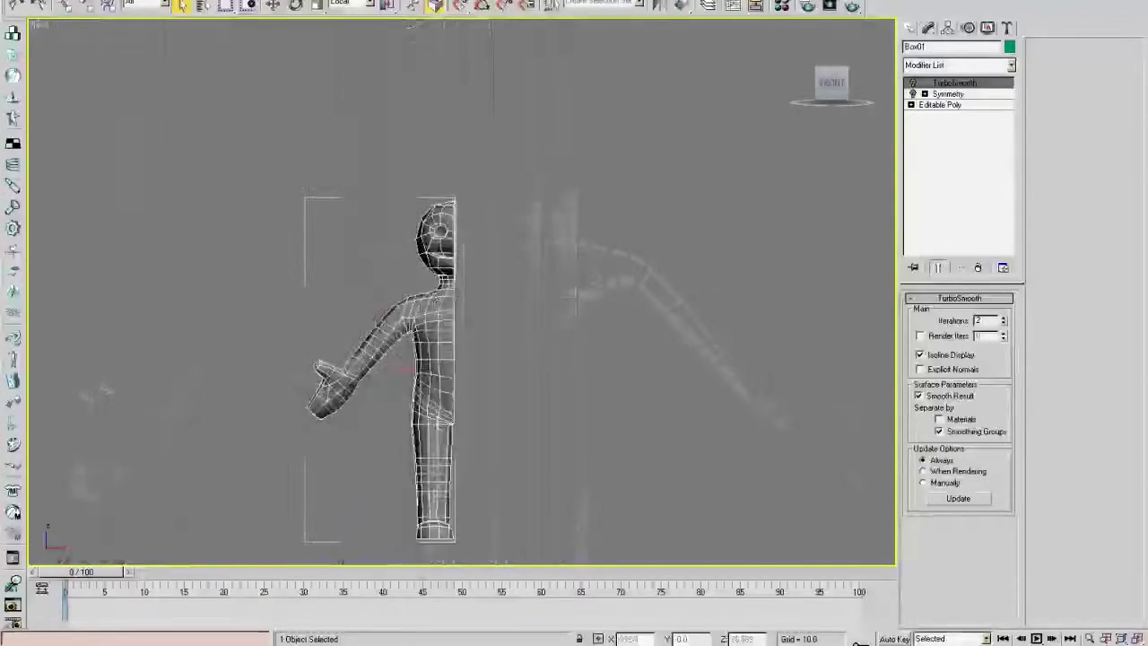
pyautogui.moveTo(437, 423); pyautogui.dragTo(489, 346, button='middle')
pyautogui.scroll(6, 511, 277)
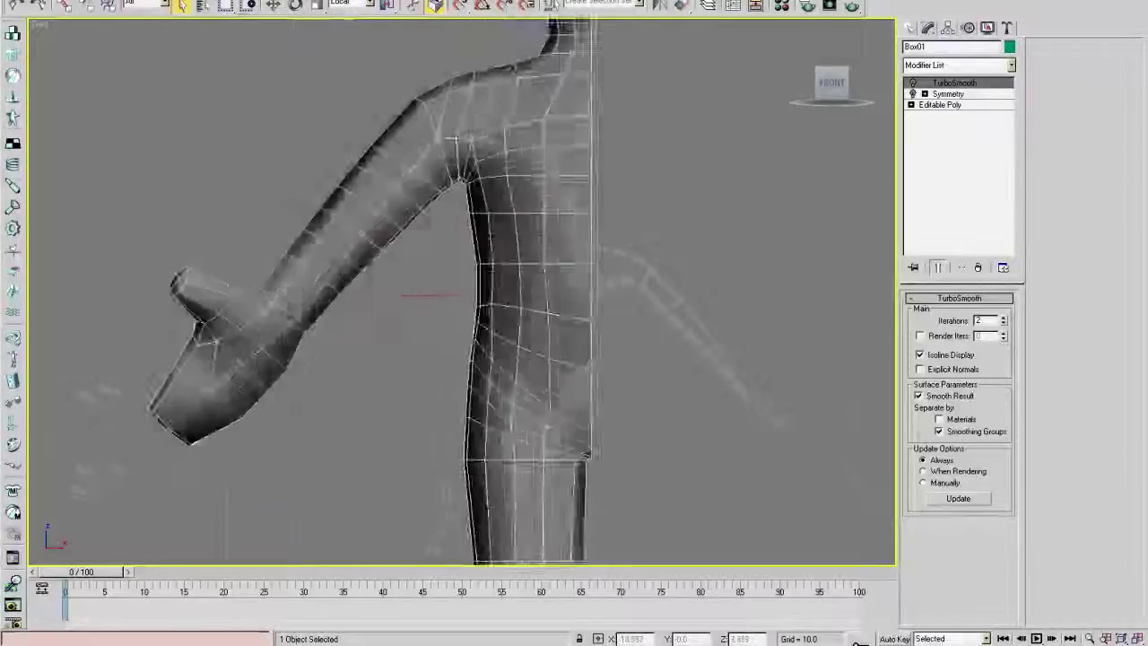
pyautogui.scroll(-4, 510, 277)
pyautogui.moveTo(510, 278); pyautogui.dragTo(492, 236, button='middle')
pyautogui.scroll(2, 498, 229)
pyautogui.scroll(-2, 507, 242)
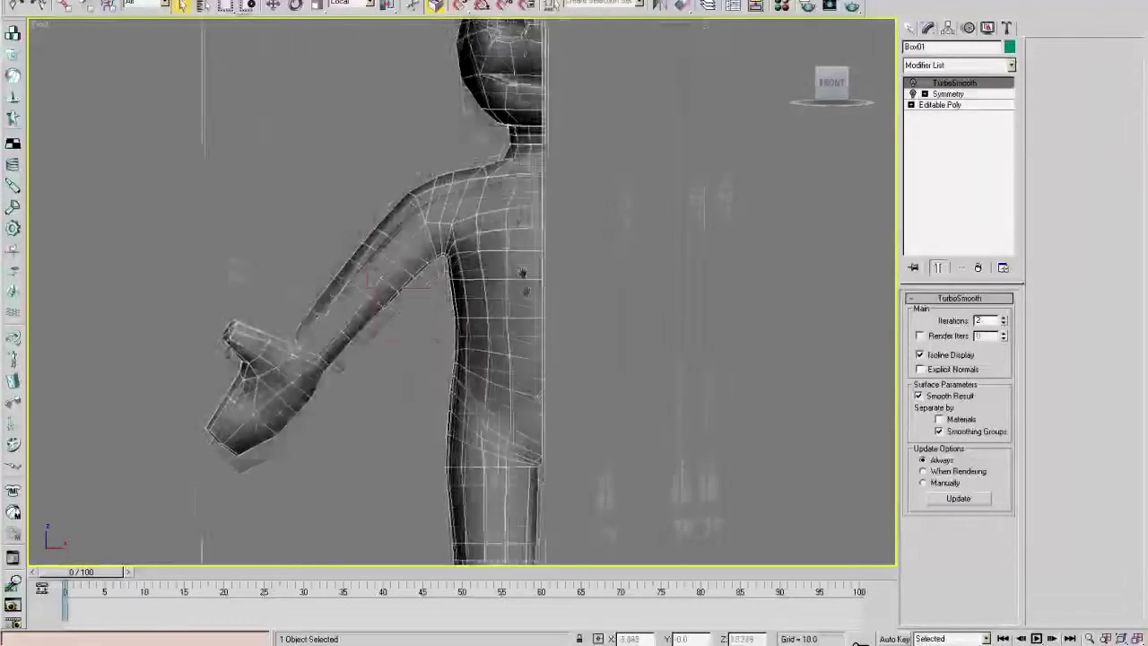
pyautogui.scroll(2, 524, 269)
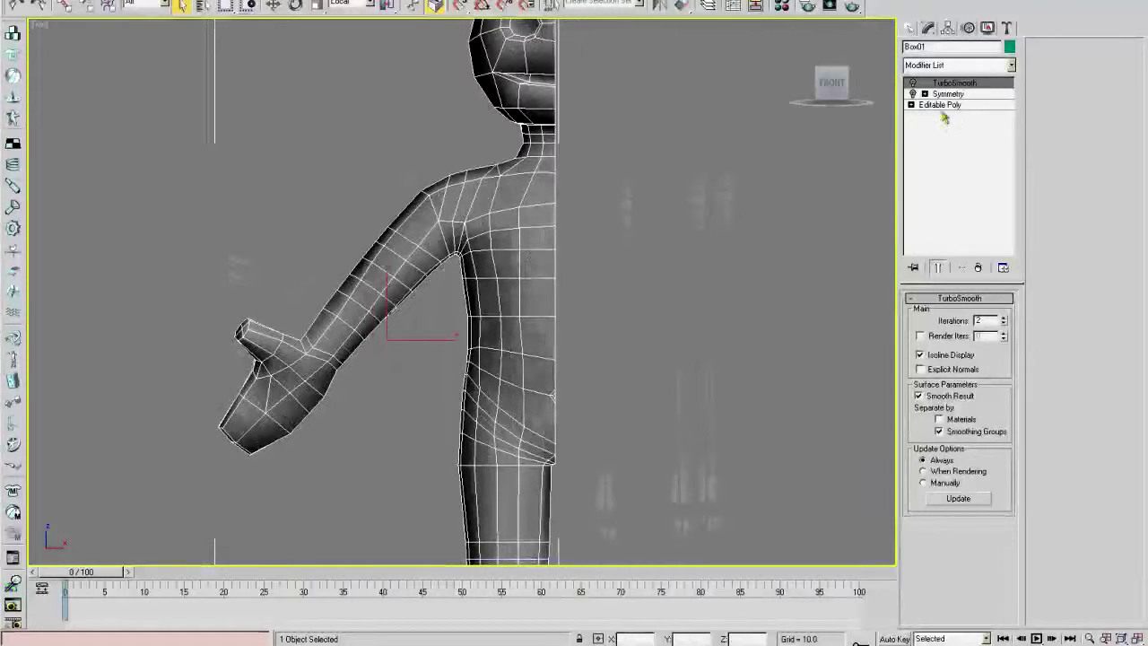
pyautogui.moveTo(524, 251); pyautogui.dragTo(600, 249, button='middle')
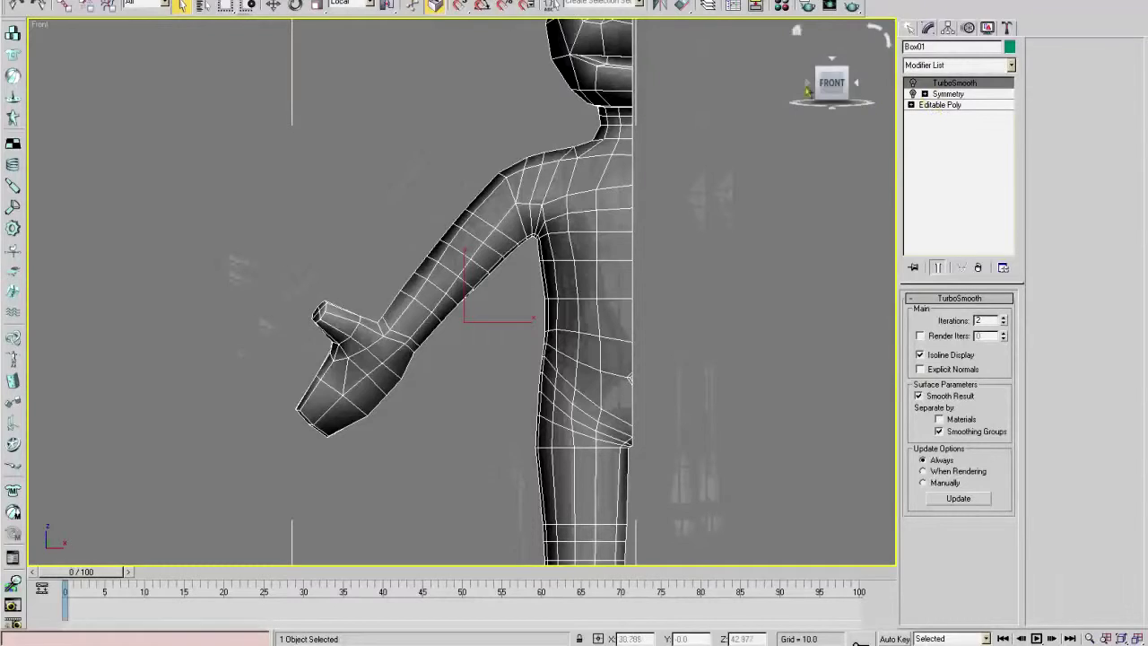
# - Add an Unwrap UVW modifier directly above the Editable Poly level
pyautogui.click(940, 106)
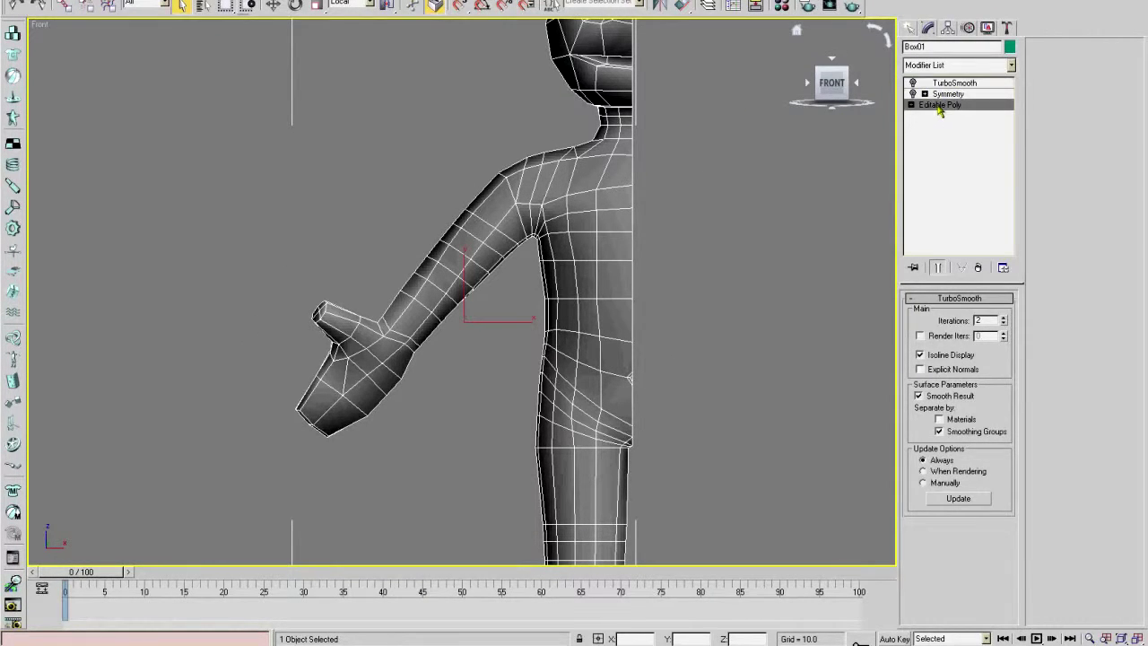
pyautogui.scroll(-4, 668, 238)
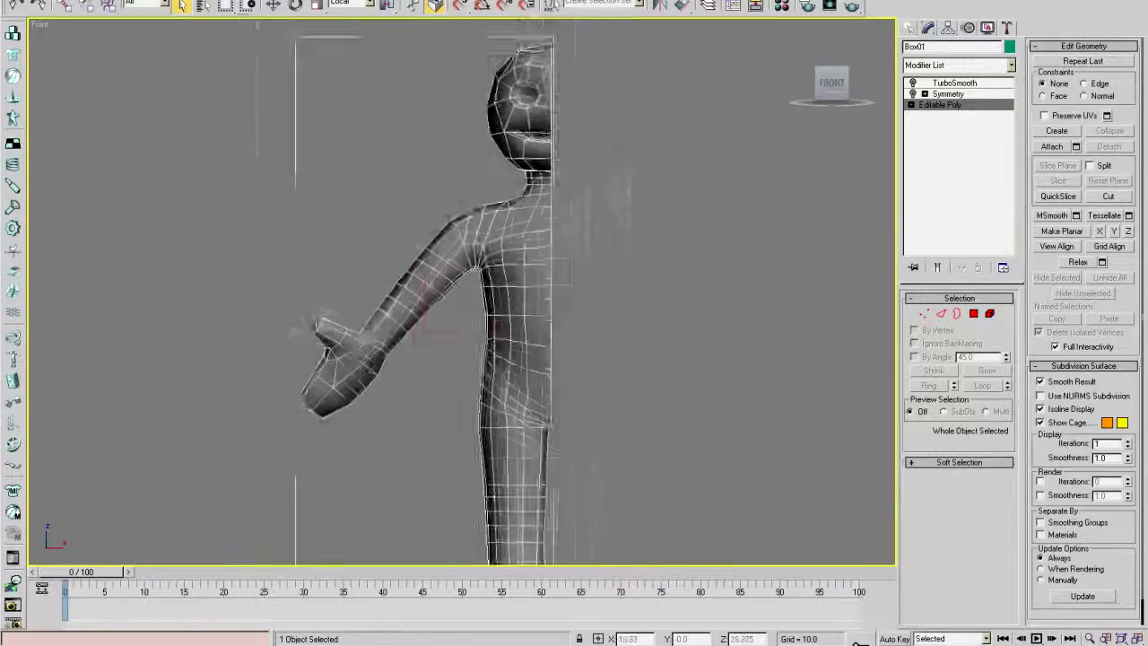
pyautogui.click(950, 67)
pyautogui.scroll(-15, 942, 85)
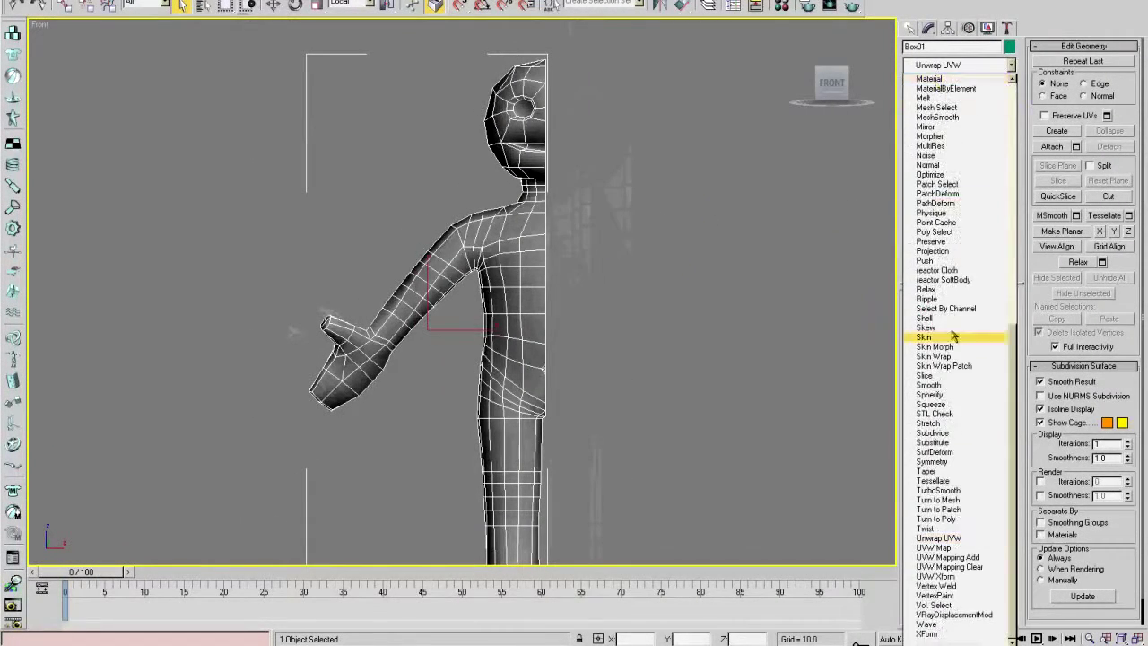
pyautogui.click(956, 539)
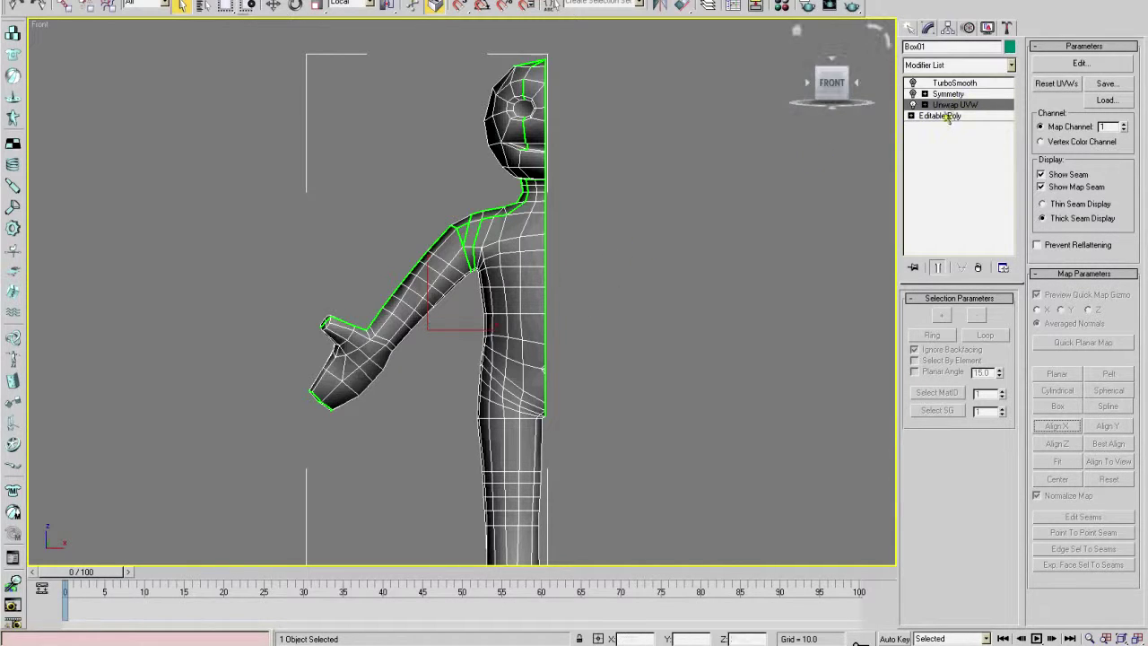
# - Move the Unwrap UVW modifier above Symmetry and TurboSmooth, and remove it from the stack
pyautogui.moveTo(956, 99); pyautogui.dragTo(953, 108)
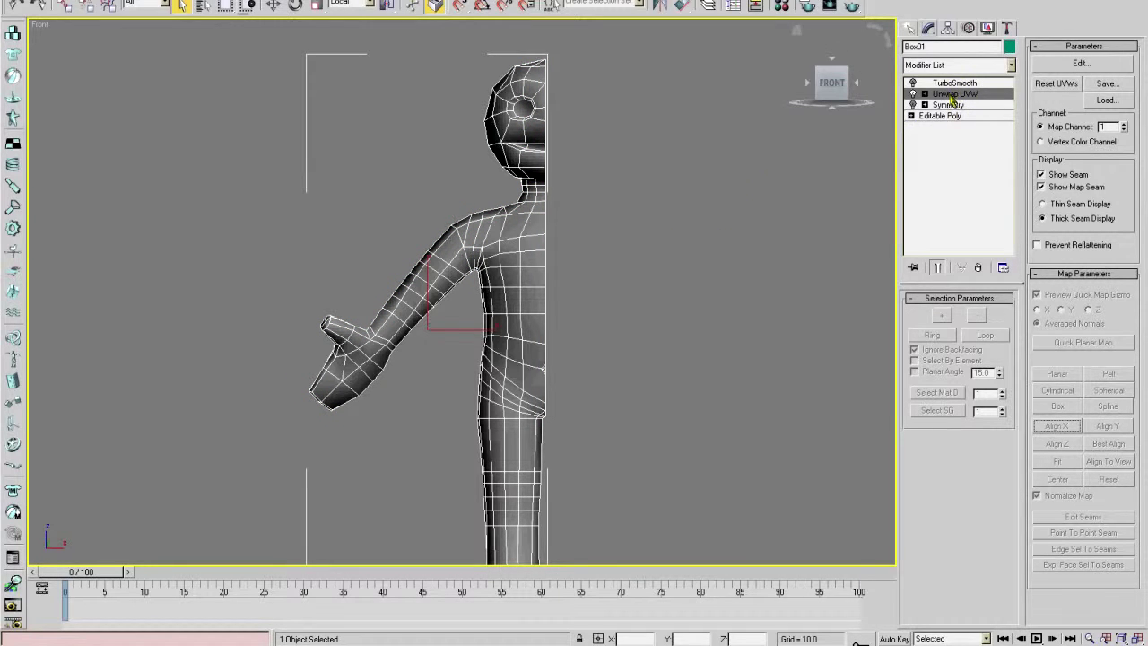
pyautogui.moveTo(957, 95); pyautogui.dragTo(955, 83)
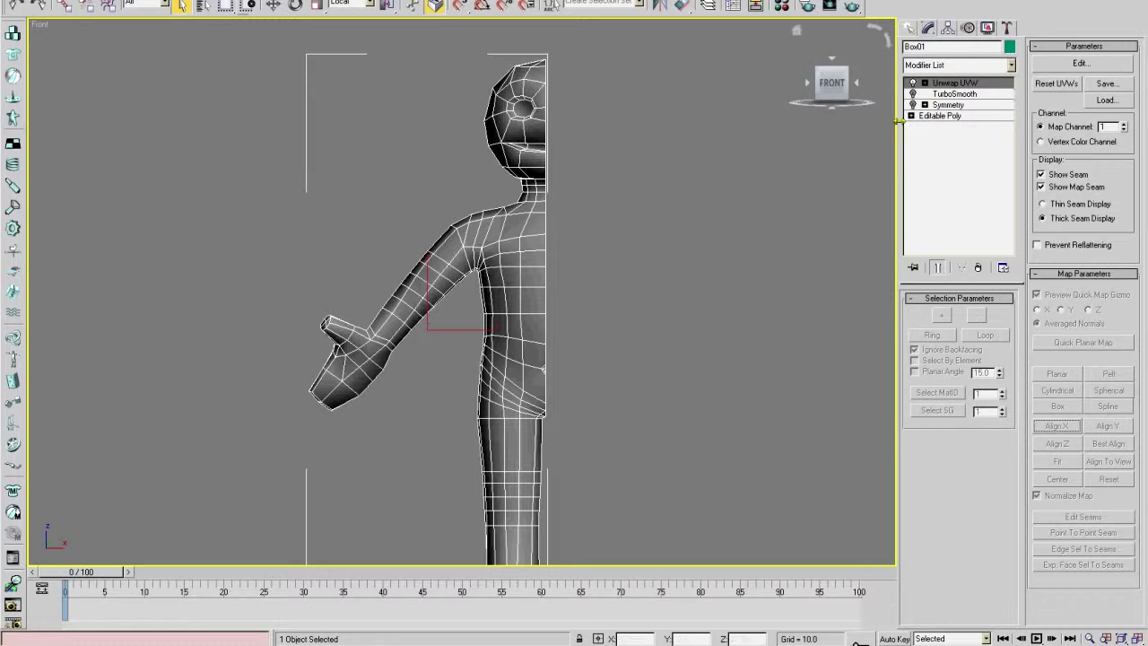
pyautogui.rightClick(958, 83)
pyautogui.click(977, 99)
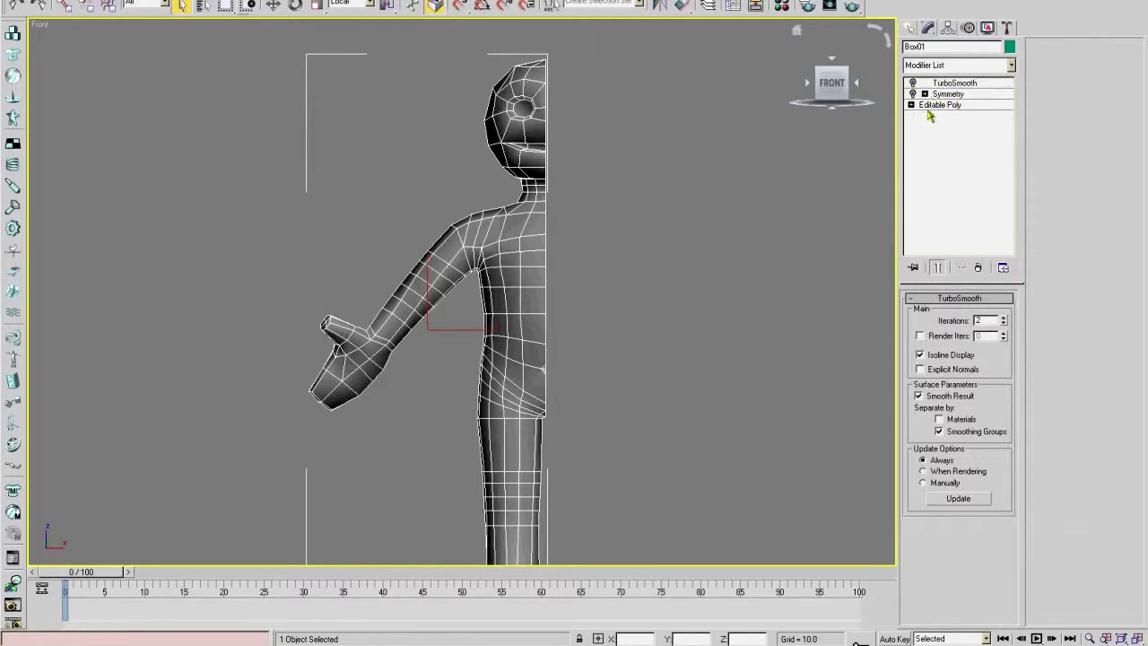
# - Insert an Unwrap UVW modifier between Editable Poly and Symmetry so it affects only the modelled half
pyautogui.click(933, 106)
pyautogui.click(940, 65)
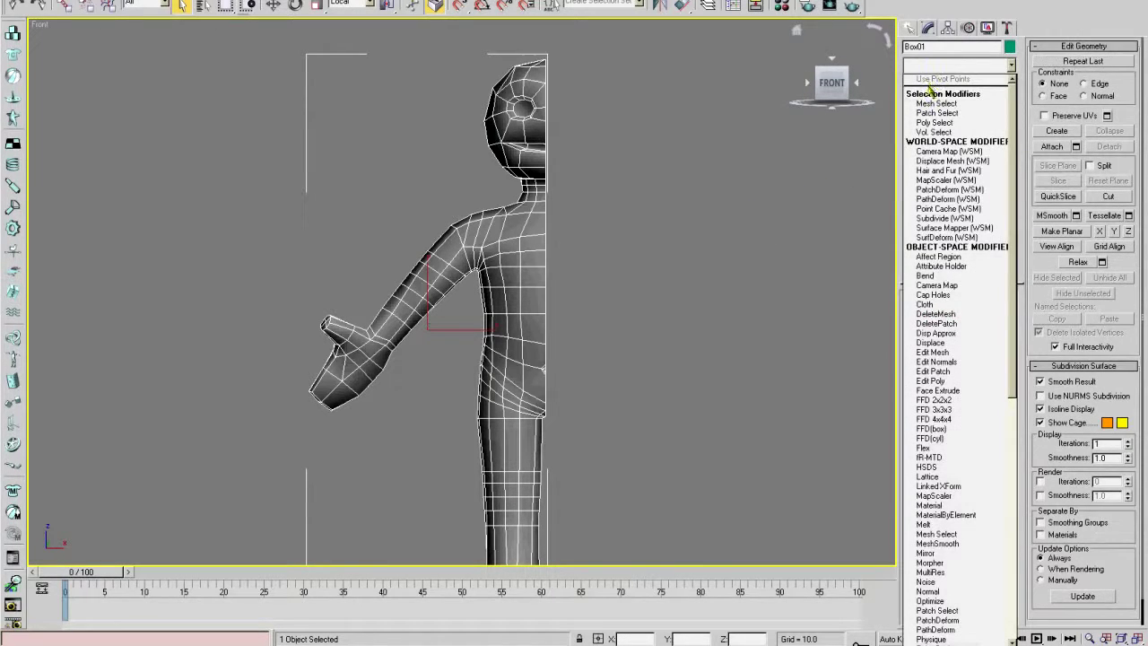
pyautogui.scroll(-15, 938, 314)
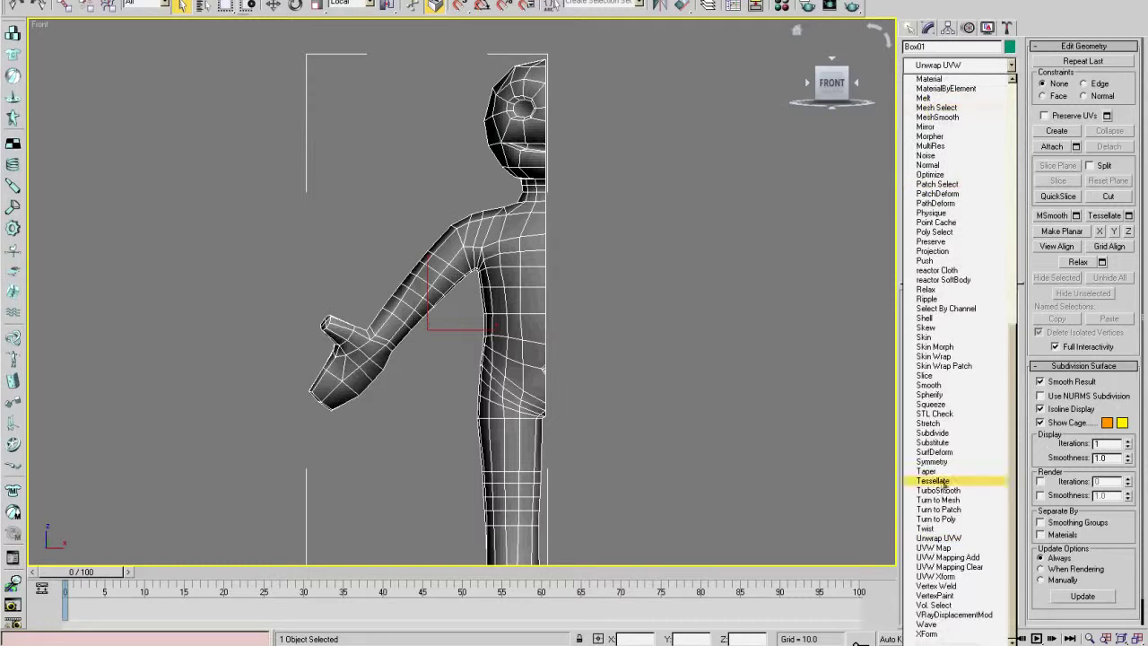
pyautogui.click(955, 538)
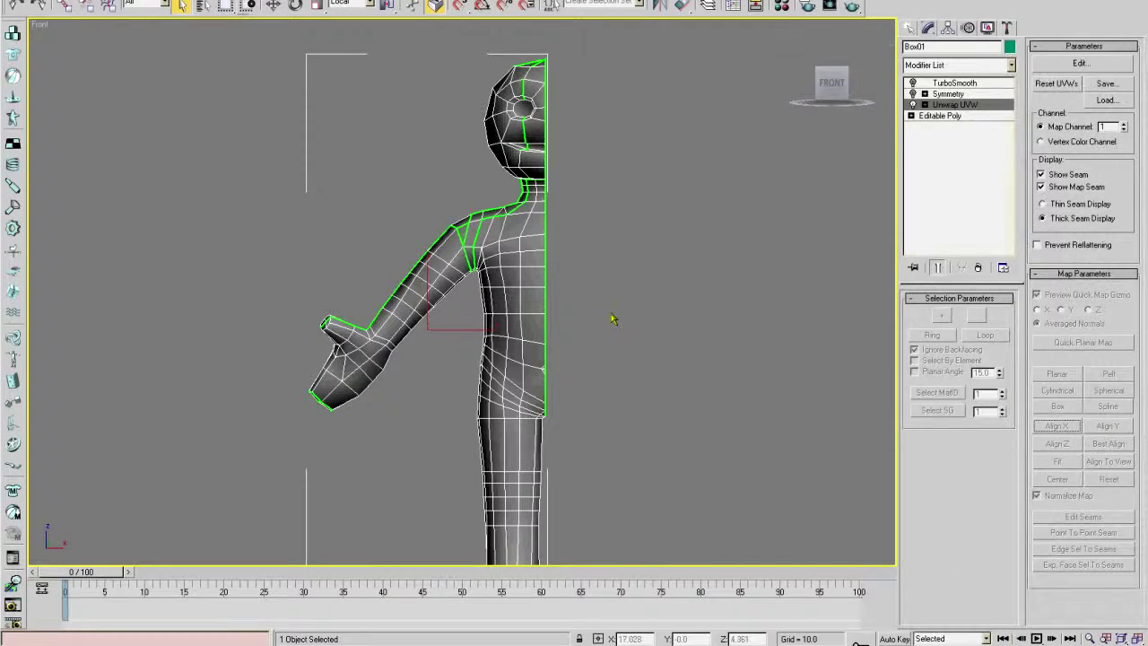
# - Show the half model with its seams in perspective and open the Edit UVWs window for it
pyautogui.moveTo(617, 289); pyautogui.dragTo(631, 221, button='middle')
pyautogui.scroll(-3, 630, 221)
pyautogui.press('p')
pyautogui.keyDown('alt'); pyautogui.moveTo(491, 278); pyautogui.dragTo(624, 228, button='middle'); pyautogui.keyUp('alt')
pyautogui.scroll(8, 625, 228)
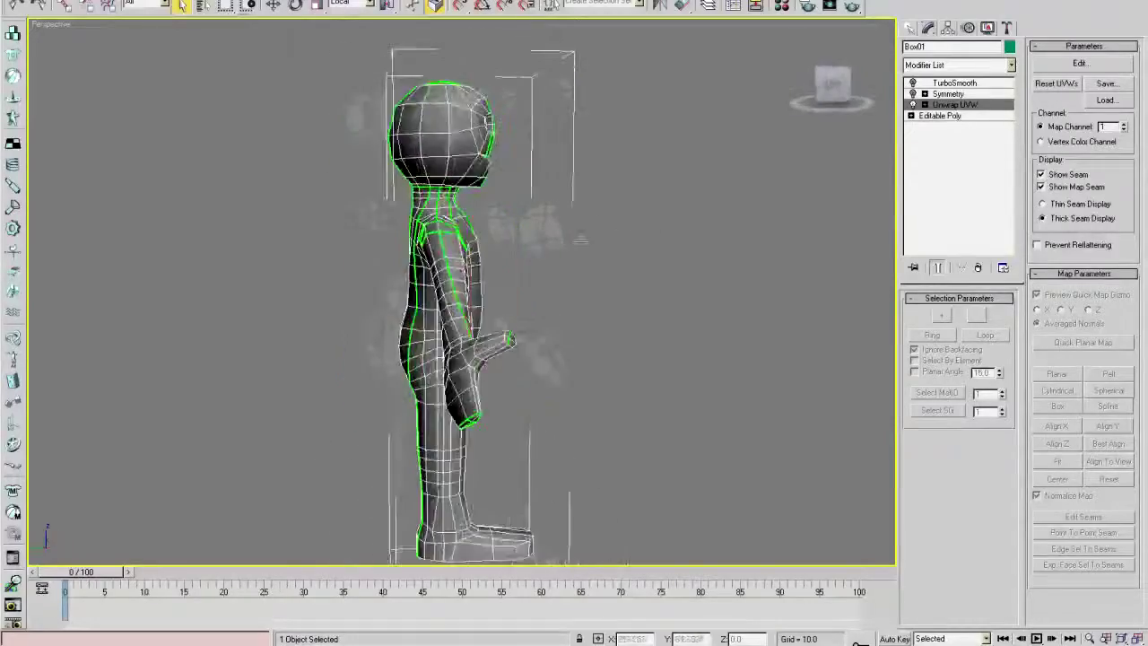
pyautogui.moveTo(467, 308); pyautogui.dragTo(708, 247, button='middle')
pyautogui.scroll(-5, 585, 256)
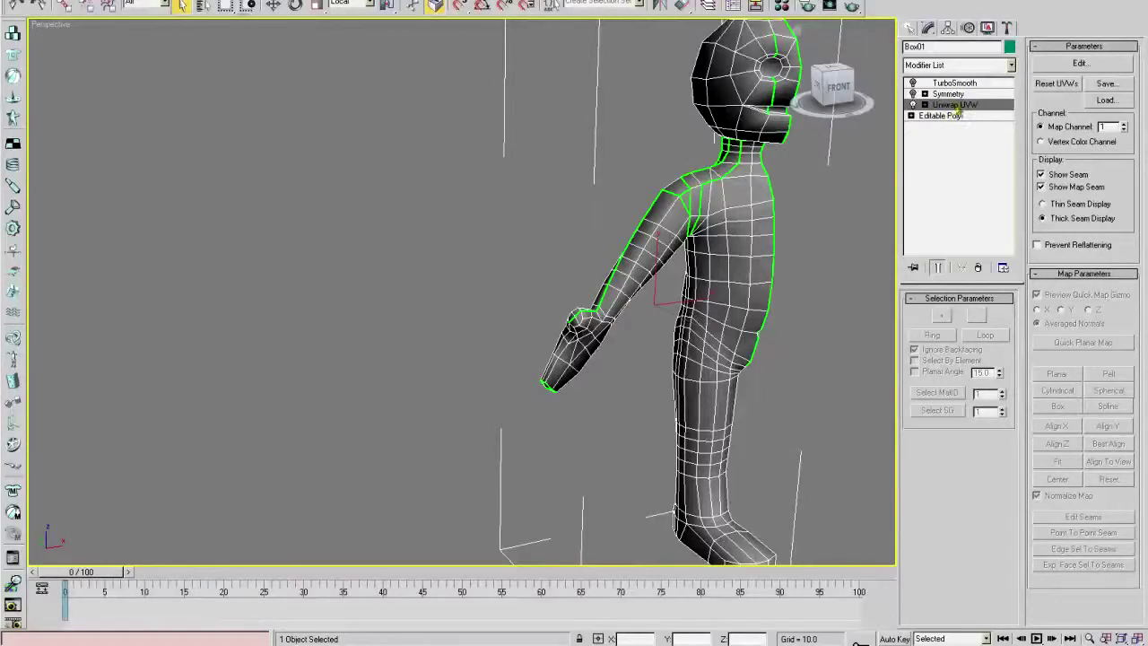
pyautogui.click(1074, 66)
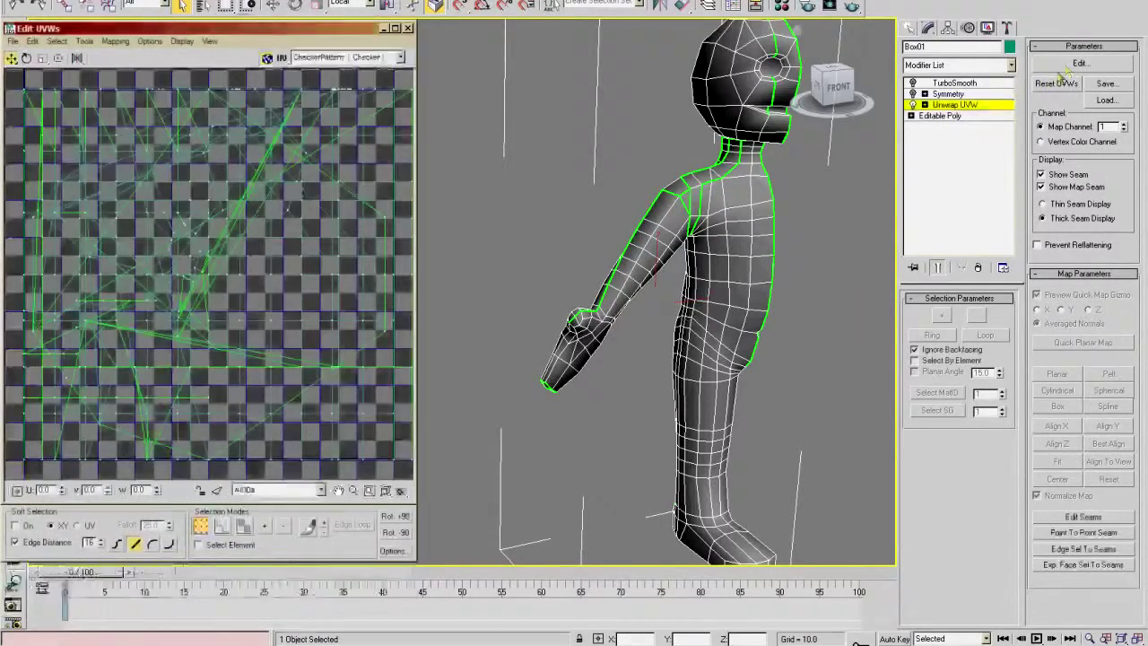
pyautogui.scroll(-3, 208, 269)
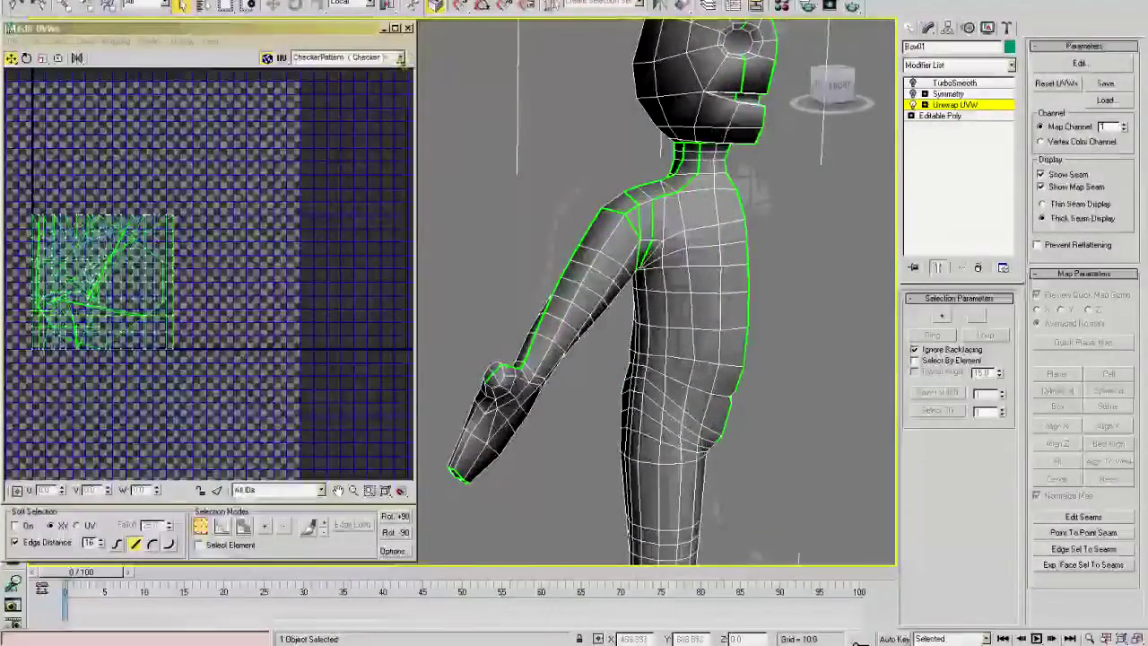
# - Display the CheckerPattern texture on the model and check its distortion around the mouth
pyautogui.click(345, 57)
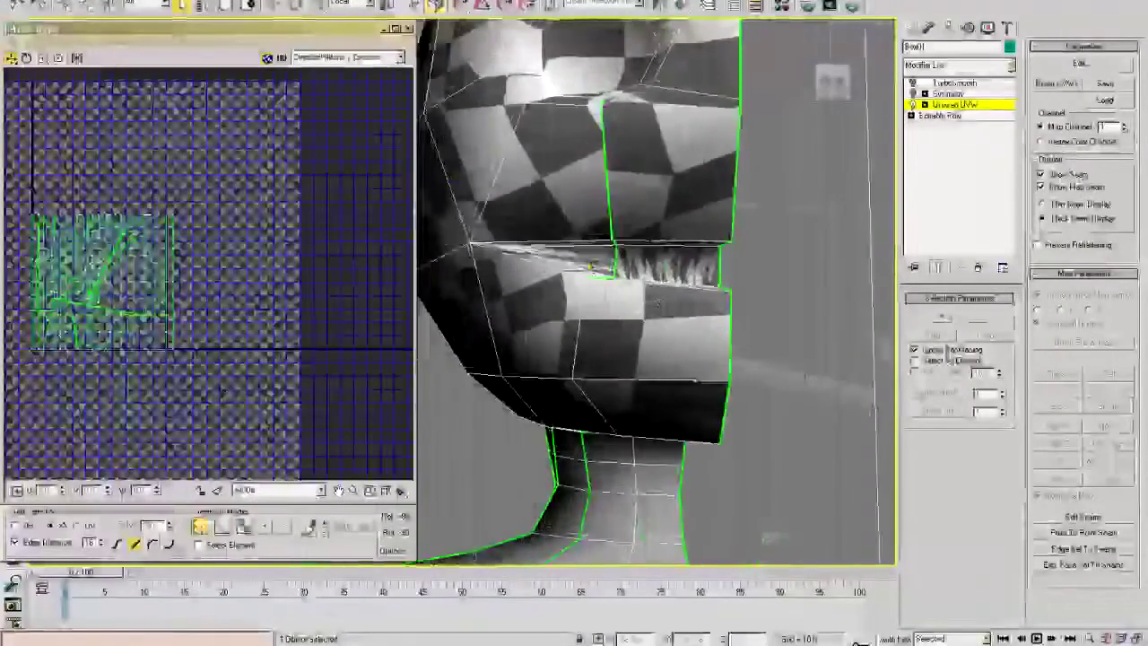
pyautogui.scroll(5, 590, 266)
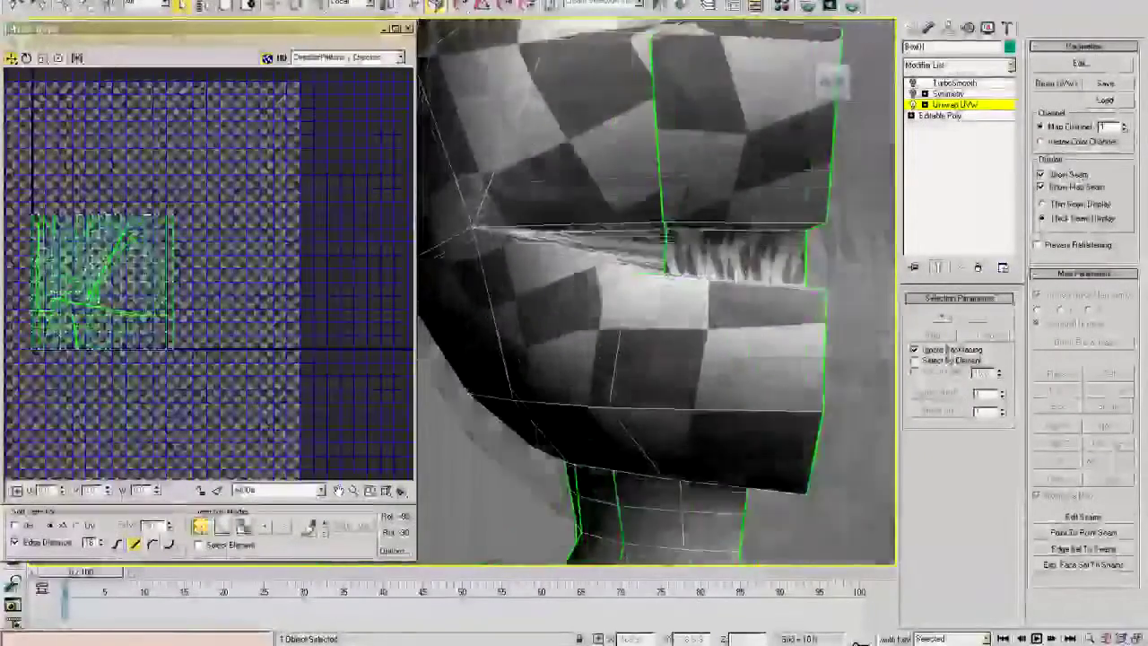
pyautogui.moveTo(612, 277); pyautogui.dragTo(543, 322, button='middle')
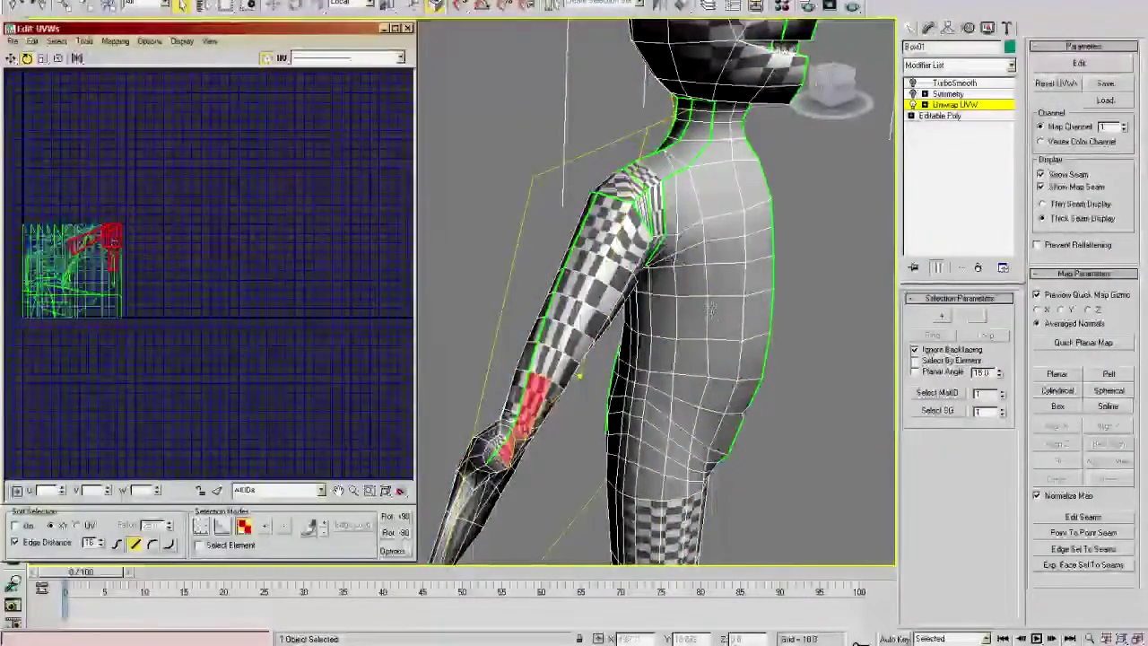
# - Select the horizontal band of faces across the middle of the torso
pyautogui.keyDown('alt'); pyautogui.moveTo(711, 310); pyautogui.dragTo(664, 312, button='middle'); pyautogui.keyUp('alt')
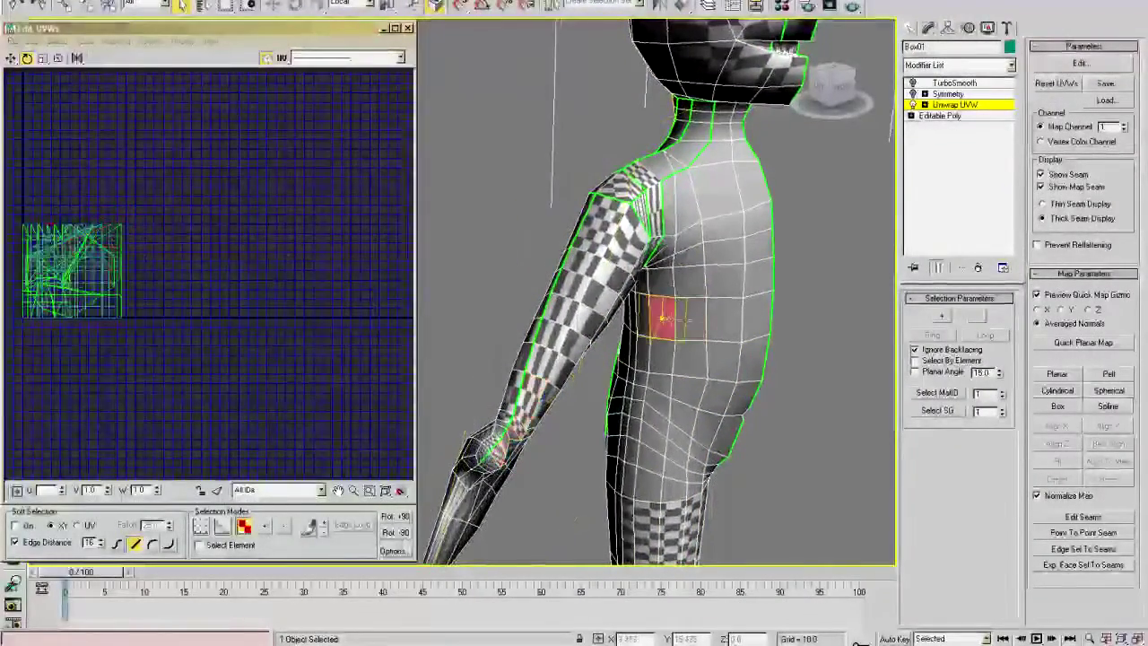
pyautogui.moveTo(664, 318); pyautogui.dragTo(722, 321)
pyautogui.keyDown('alt'); pyautogui.moveTo(664, 314); pyautogui.dragTo(538, 296, button='middle'); pyautogui.keyUp('alt')
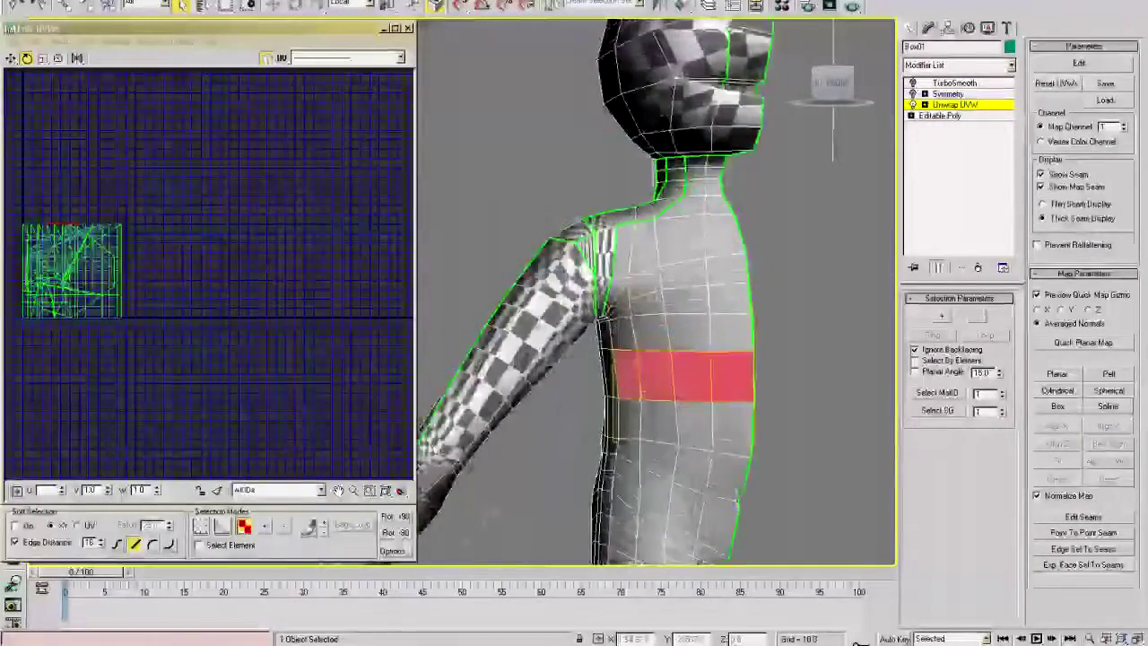
pyautogui.moveTo(628, 368); pyautogui.dragTo(703, 306, button='middle')
pyautogui.moveTo(157, 332); pyautogui.dragTo(143, 322, button='middle')
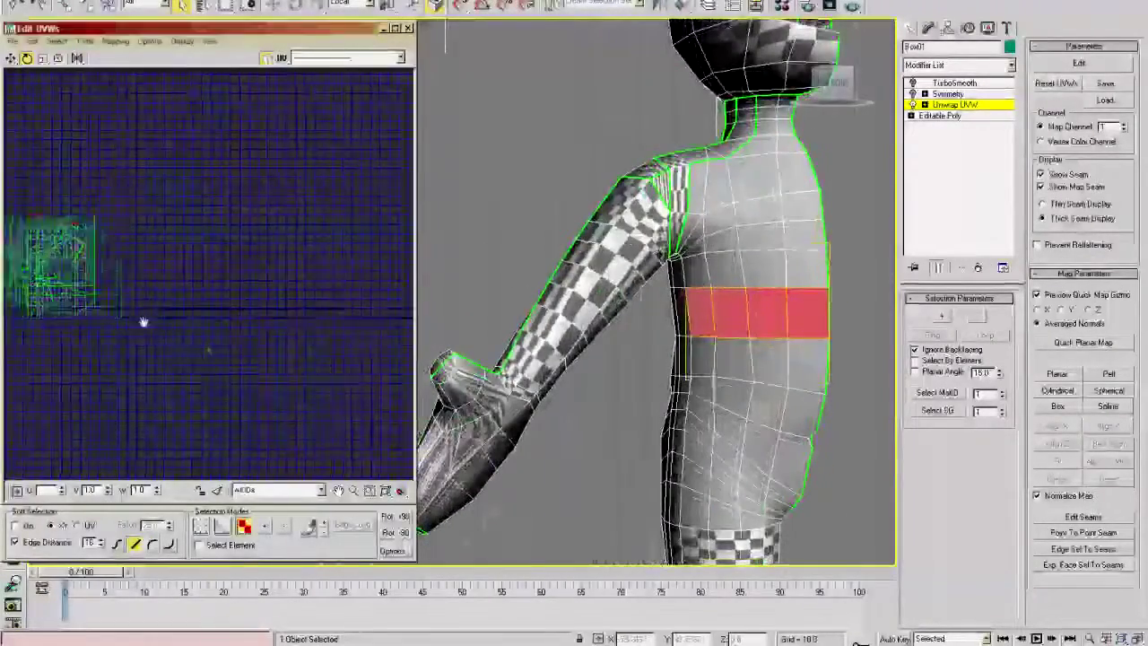
# - Select all of the half model's UV faces in the Edit UVWs window
pyautogui.scroll(3, 144, 323)
pyautogui.moveTo(179, 285); pyautogui.dragTo(272, 277, button='middle')
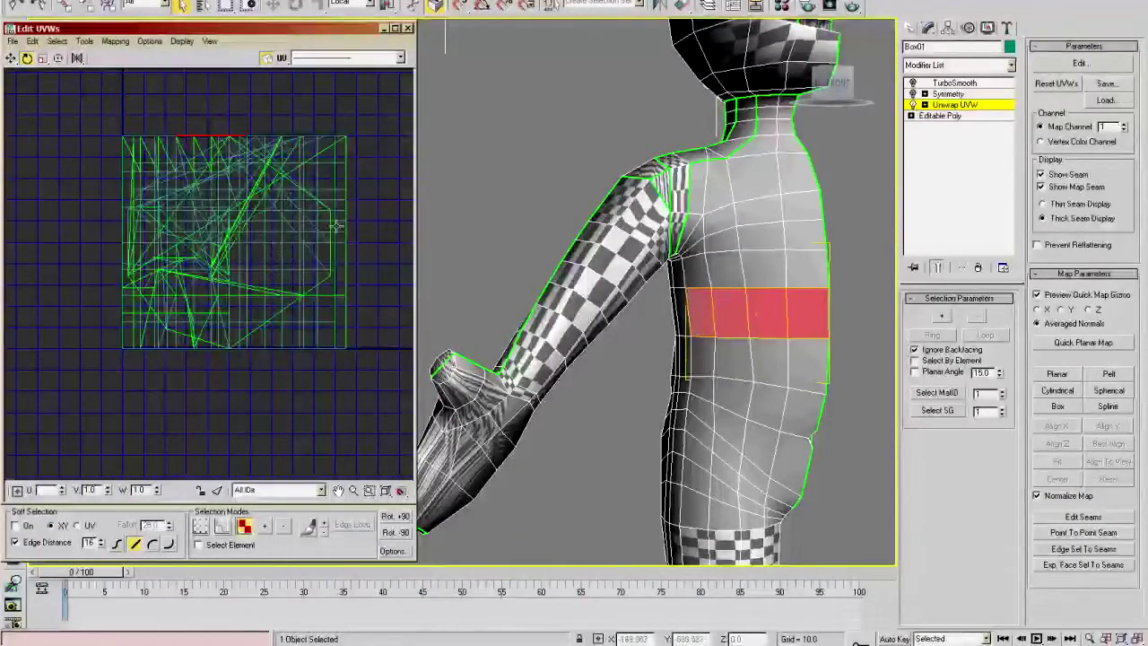
pyautogui.scroll(-5, 709, 202)
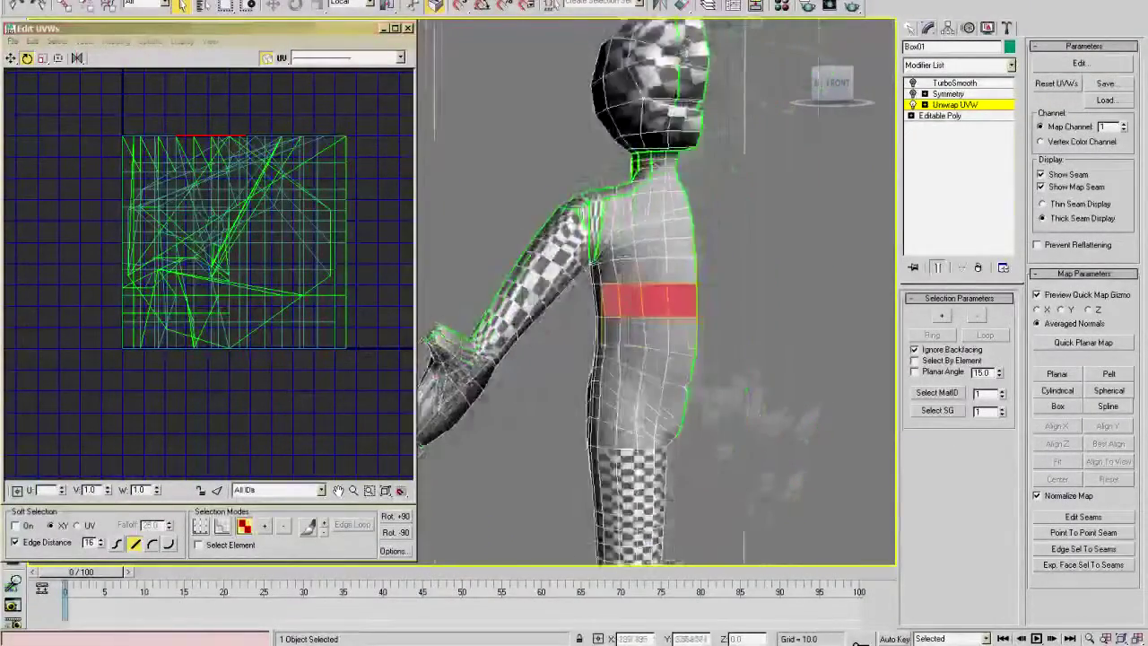
pyautogui.moveTo(601, 287); pyautogui.dragTo(603, 260, button='middle')
pyautogui.keyDown('alt'); pyautogui.moveTo(606, 301); pyautogui.dragTo(562, 304, button='middle'); pyautogui.keyUp('alt')
pyautogui.scroll(-1, 466, 309)
pyautogui.scroll(-3, 235, 249)
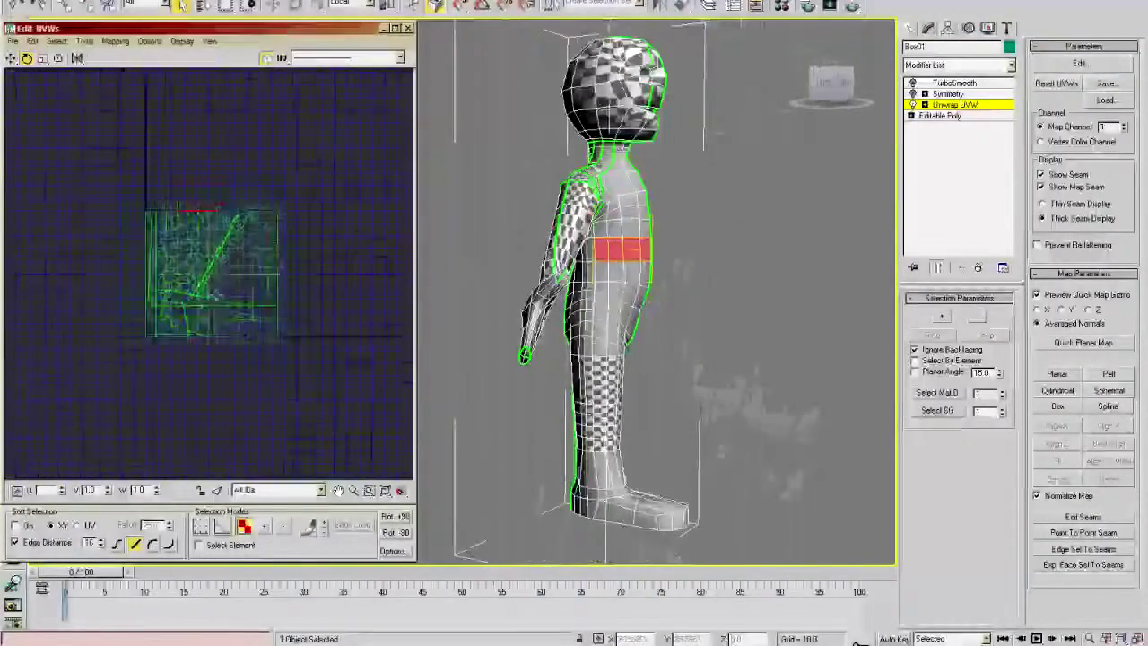
pyautogui.moveTo(109, 166); pyautogui.dragTo(344, 370)
# - Widen the Edit UVWs window and reposition it so its mapping options can be reached
pyautogui.moveTo(547, 278)
pyautogui.keyDown('alt'); pyautogui.mouseDown(button='middle')
pyautogui.moveTo(617, 271)
pyautogui.moveTo(535, 269)
pyautogui.mouseUp(button='middle'); pyautogui.keyUp('alt')
pyautogui.moveTo(156, 28); pyautogui.dragTo(189, 36)
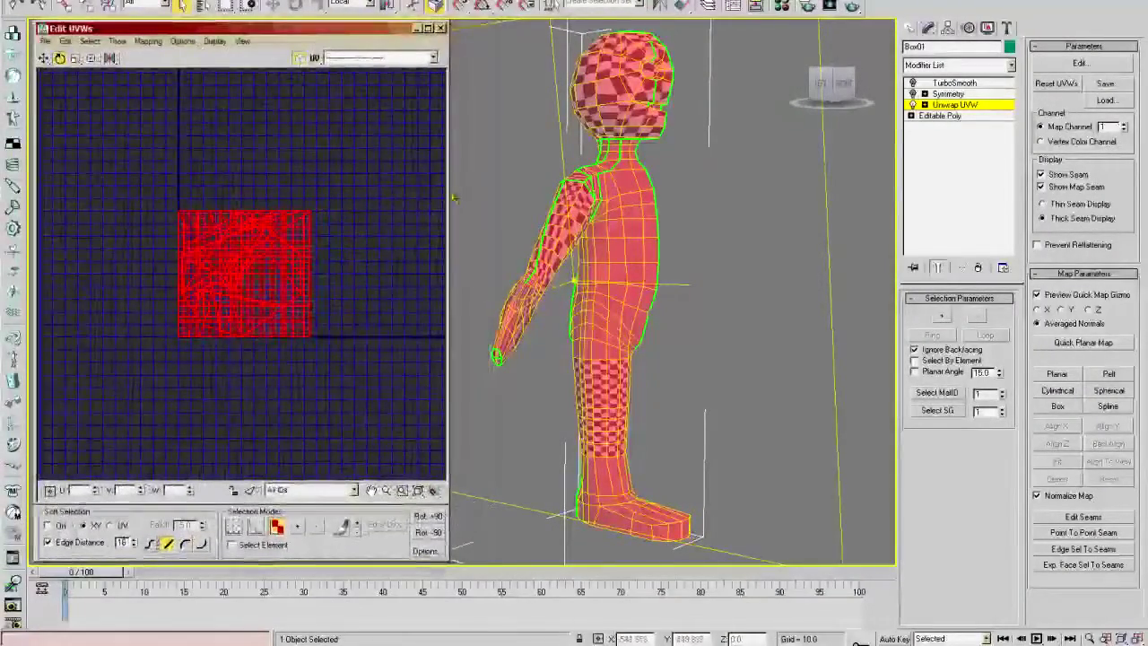
pyautogui.moveTo(447, 215); pyautogui.dragTo(692, 215)
pyautogui.doubleClick(344, 31)
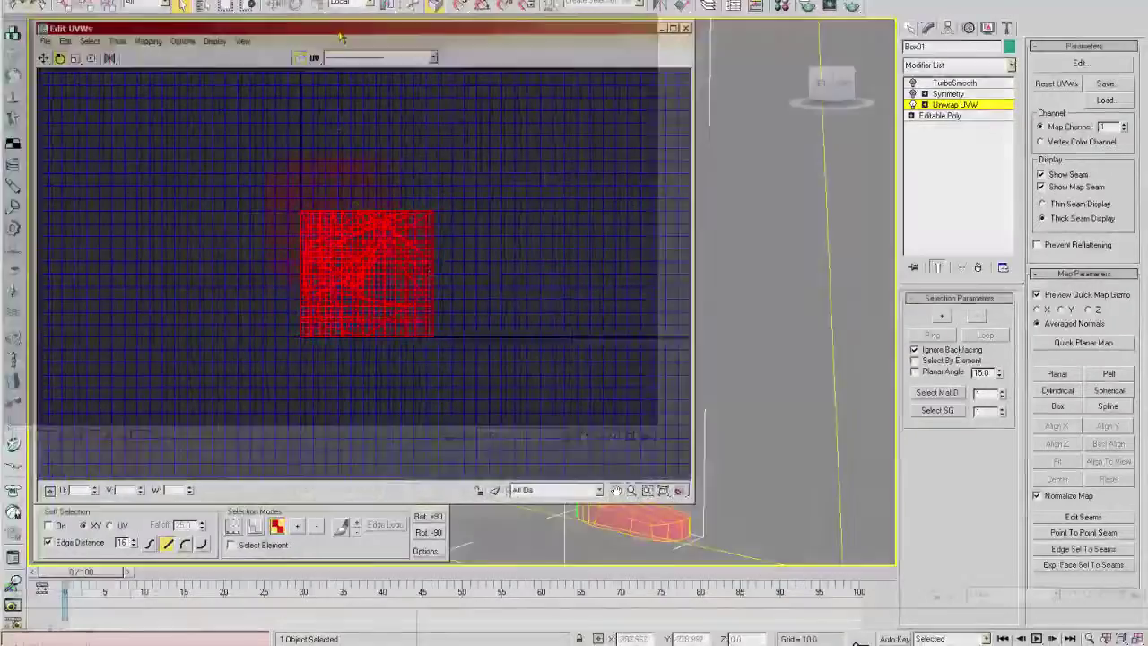
pyautogui.click(114, 1)
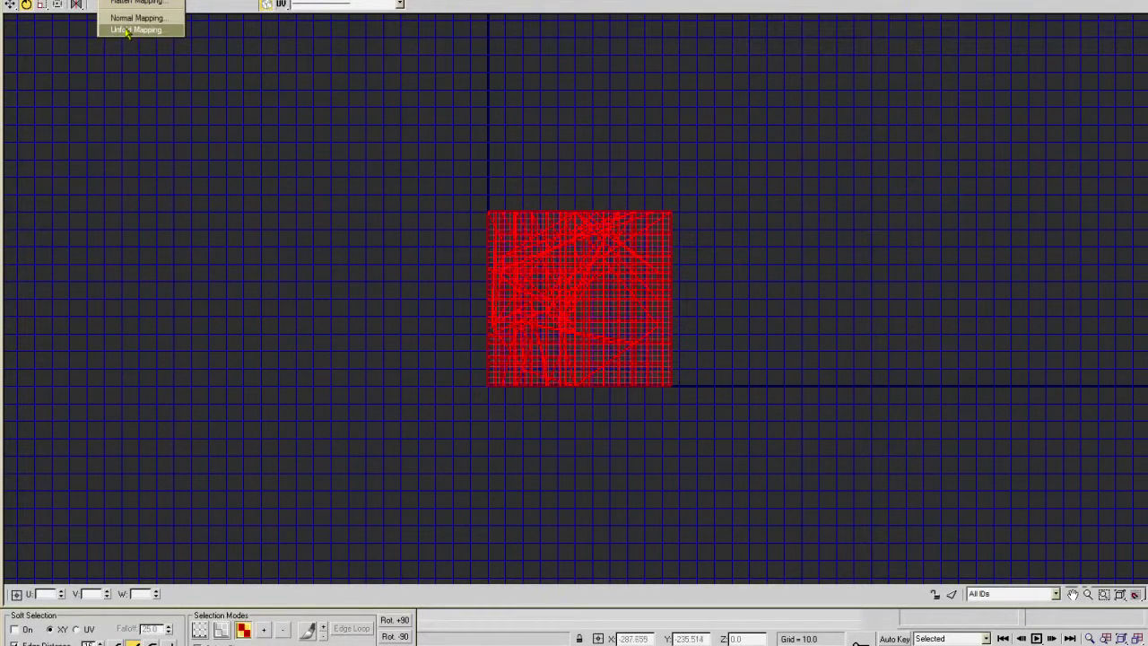
pyautogui.click(151, 1)
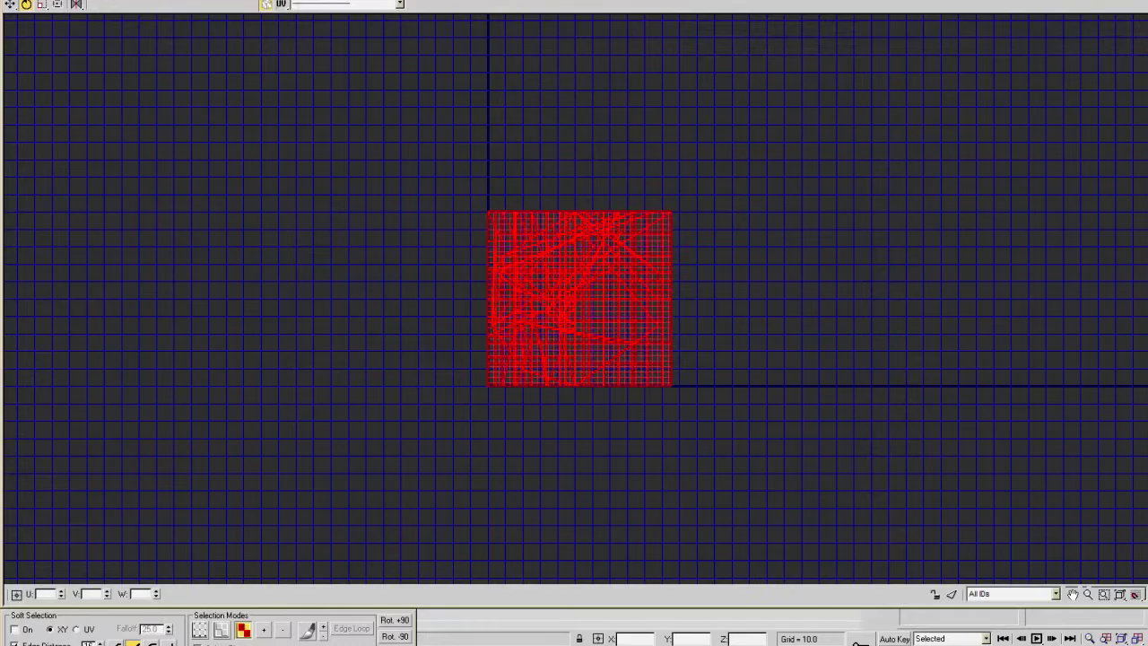
pyautogui.doubleClick(287, 1)
pyautogui.moveTo(287, 37); pyautogui.dragTo(253, 1)
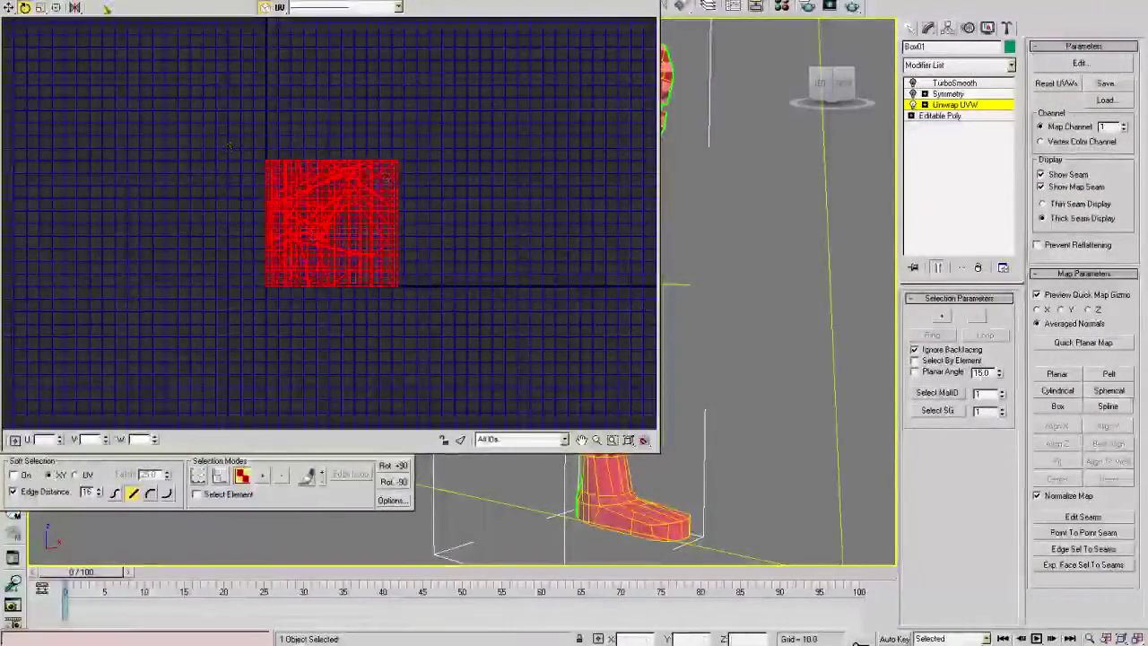
# - Apply Flatten Mapping to the selected faces with a face angle threshold of 45 and spacing of 0.02
pyautogui.click(120, 1)
pyautogui.click(121, 8)
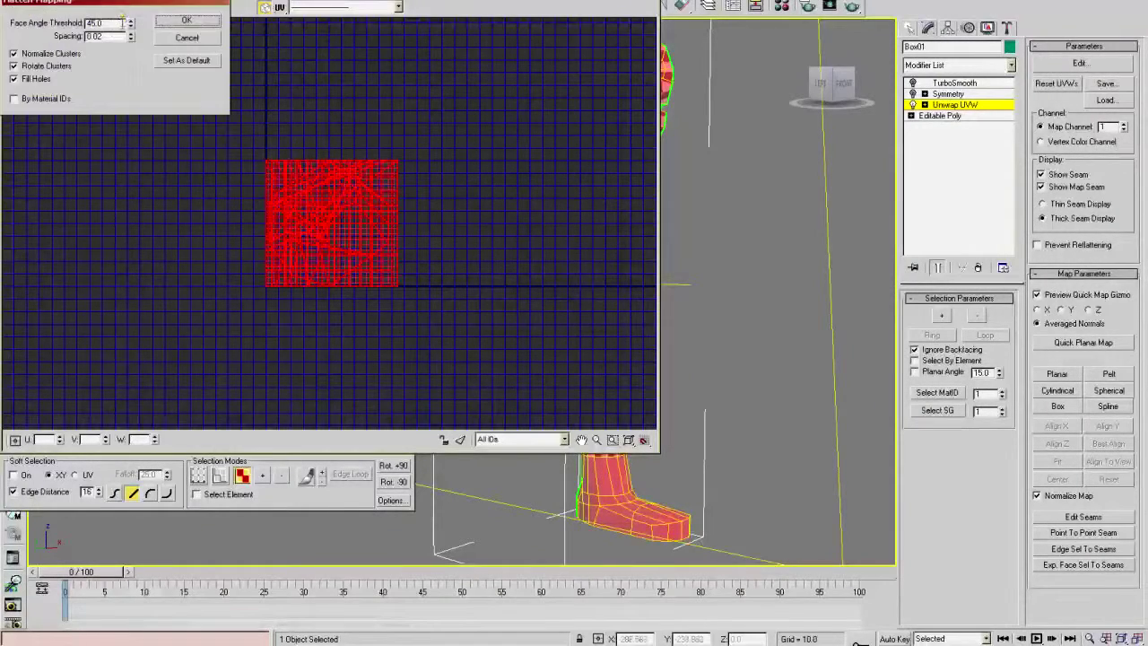
pyautogui.click(183, 20)
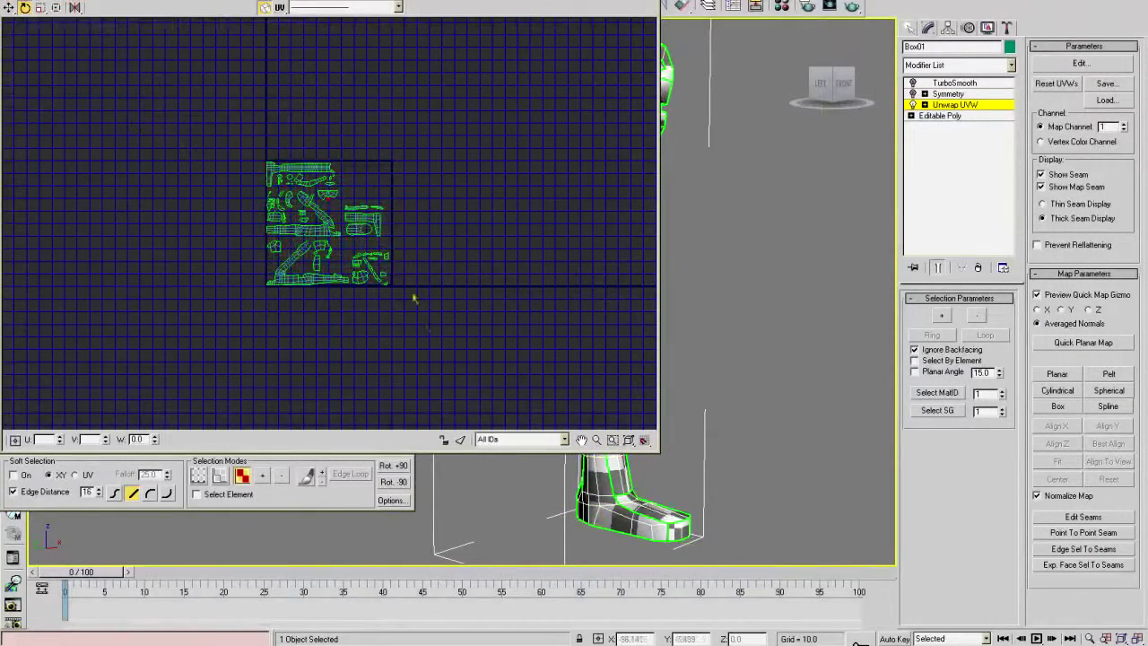
# - Compare the flattened UV clusters with the checker pattern on the whole half model
pyautogui.moveTo(694, 233); pyautogui.dragTo(828, 279, button='middle')
pyautogui.scroll(5, 482, 354)
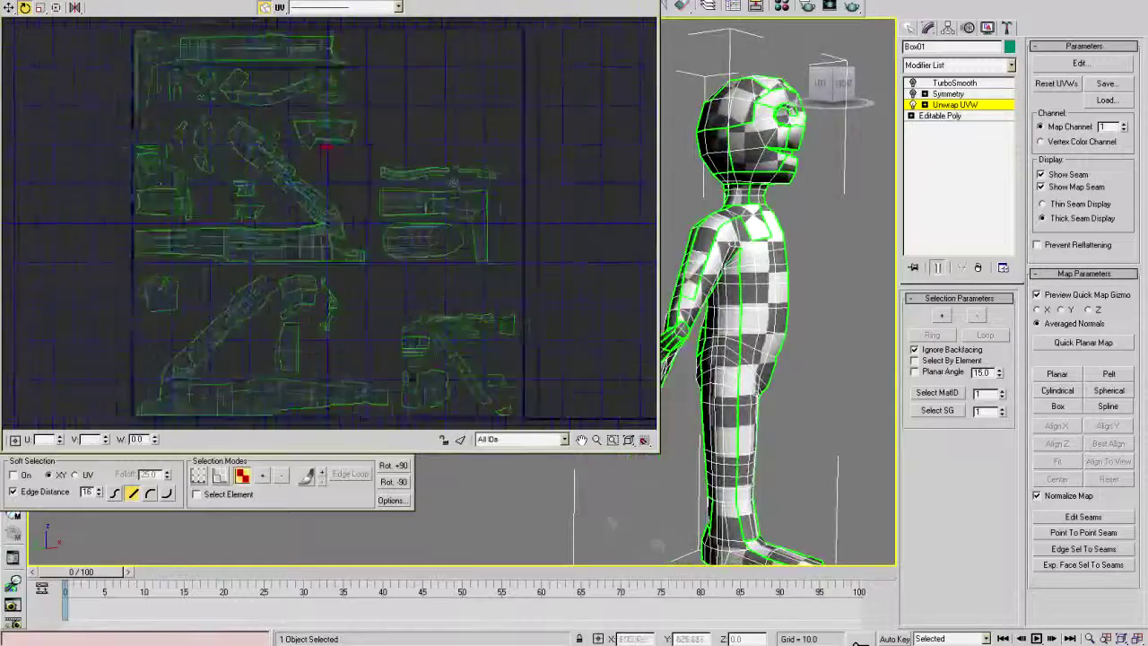
pyautogui.scroll(-2, 439, 229)
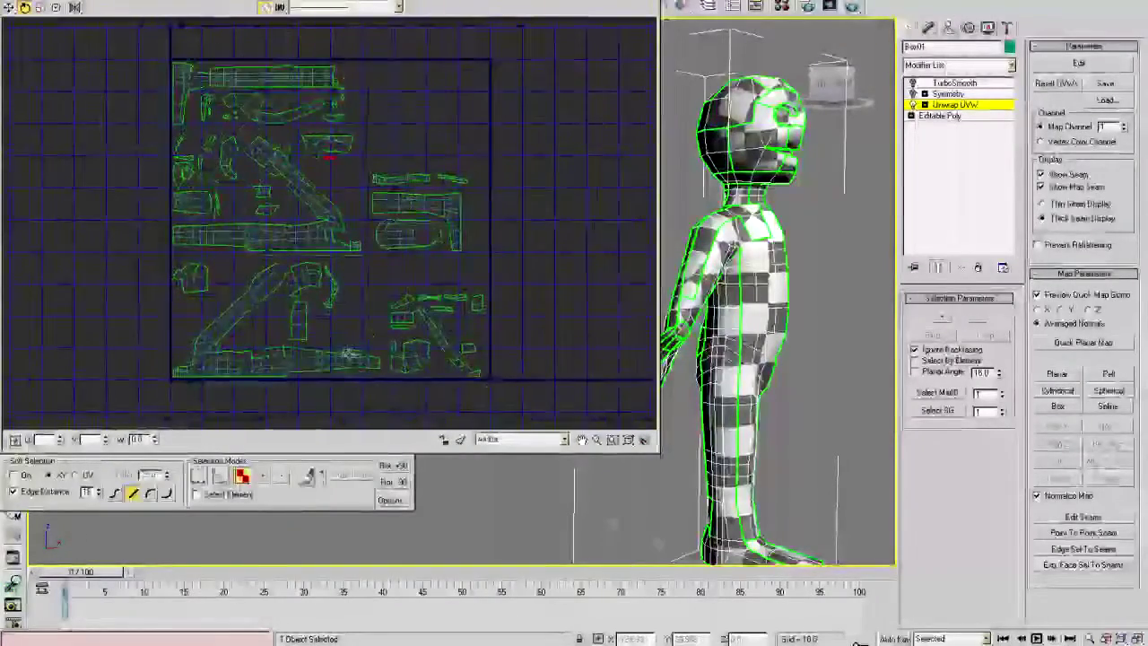
pyautogui.scroll(-1, 326, 230)
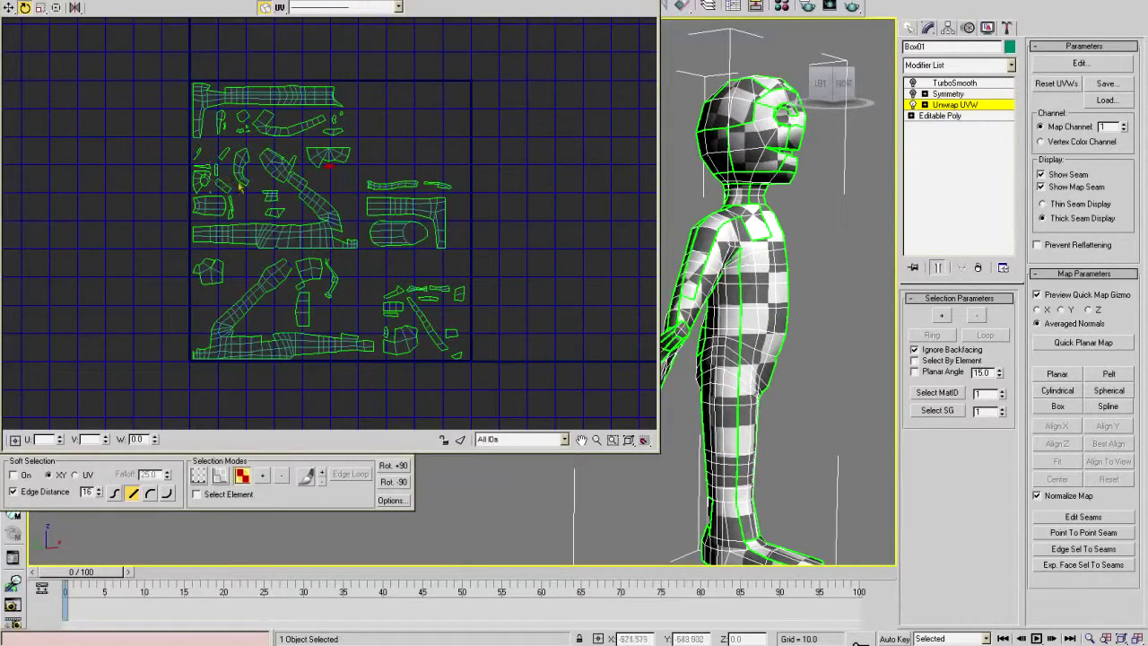
# - Select the small UV clusters belonging to the eye area and review them within the overall layout
pyautogui.scroll(10, 278, 264)
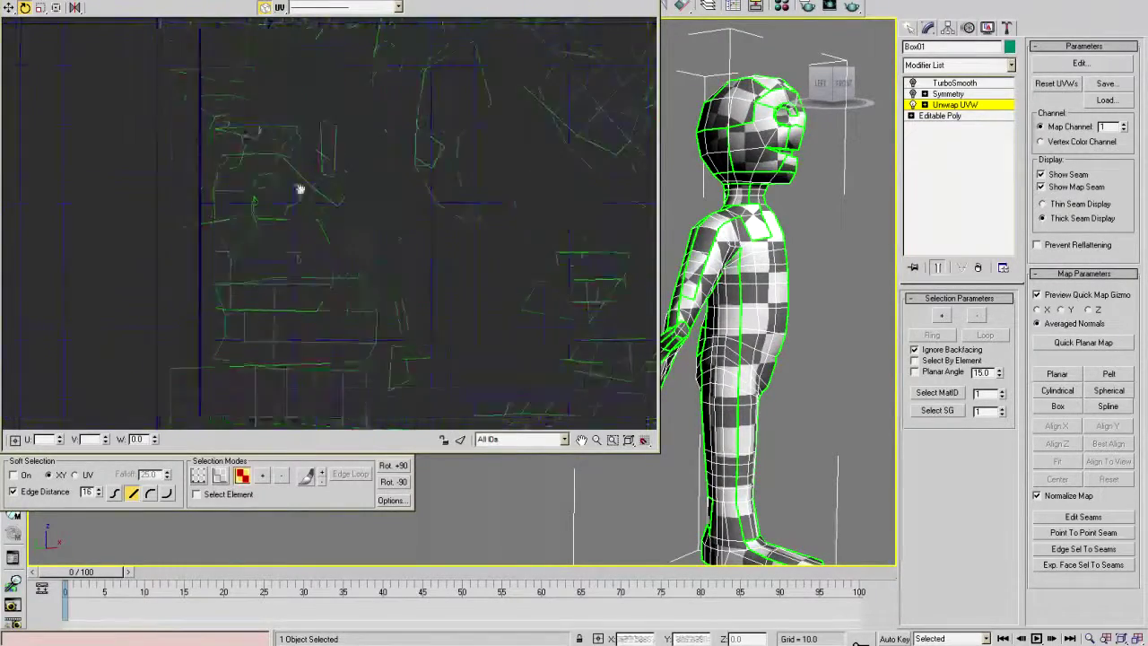
pyautogui.moveTo(327, 327); pyautogui.dragTo(256, 233)
pyautogui.scroll(-7, 405, 236)
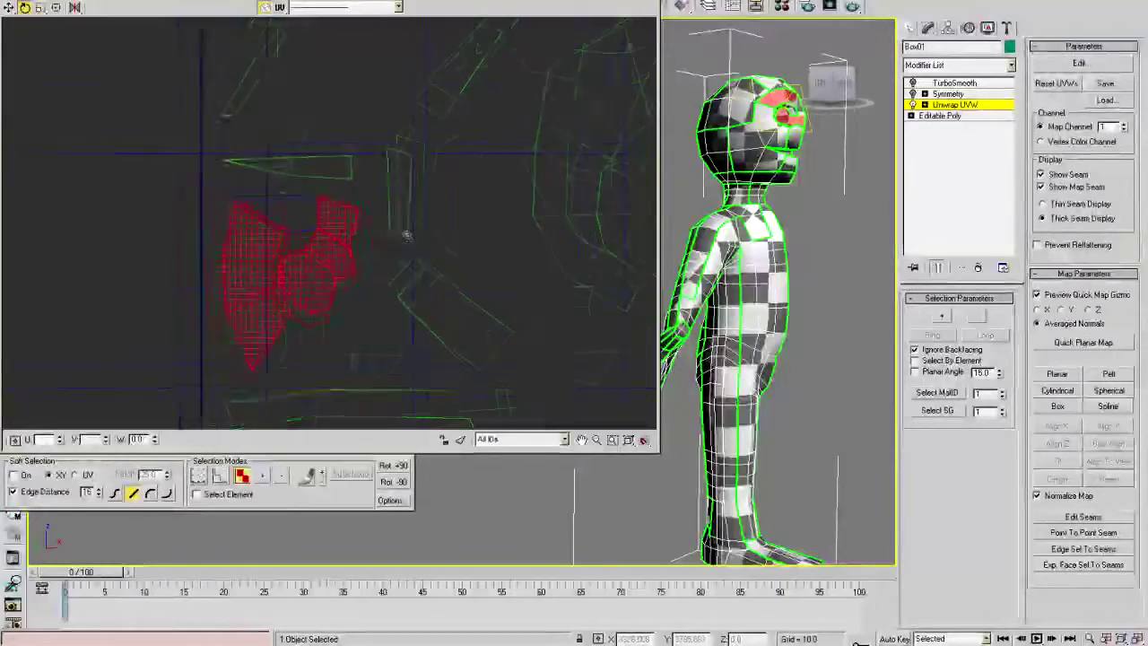
pyautogui.scroll(-6, 368, 296)
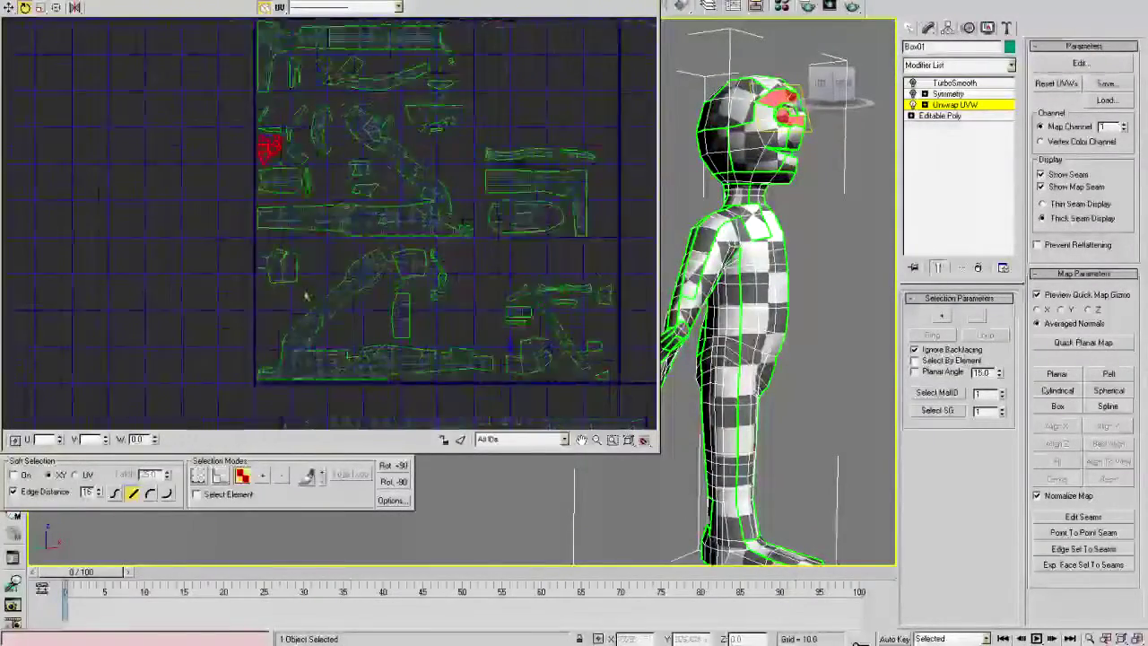
pyautogui.scroll(-3, 481, 235)
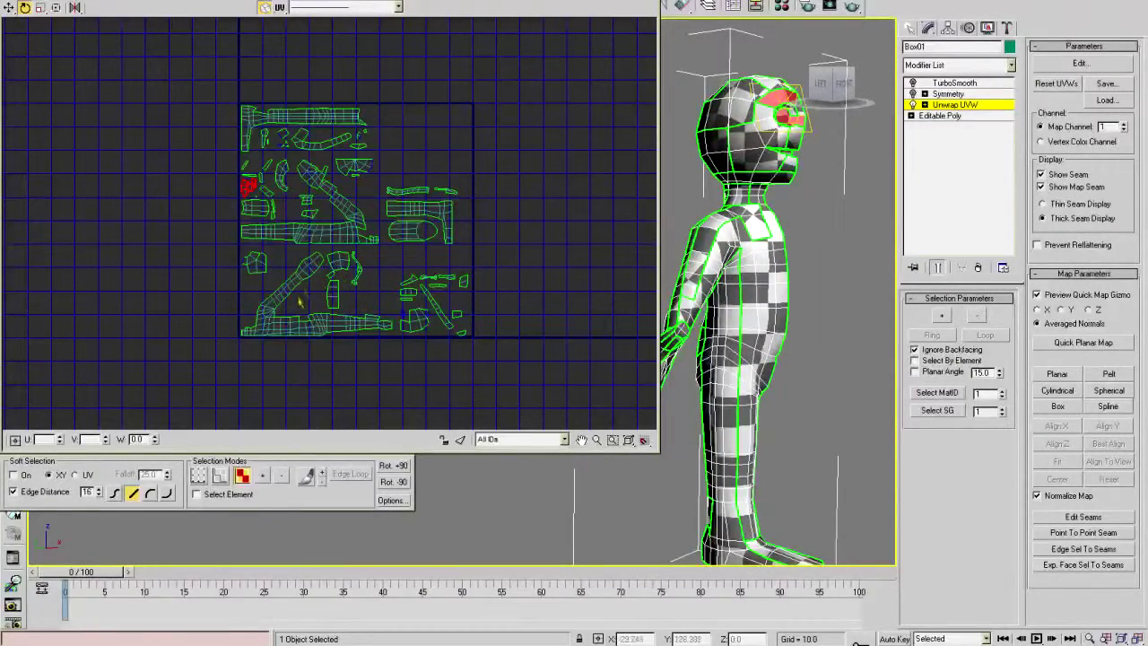
pyautogui.moveTo(312, 273); pyautogui.dragTo(243, 268, button='middle')
pyautogui.scroll(-2, 256, 287)
pyautogui.moveTo(277, 323); pyautogui.dragTo(275, 308, button='middle')
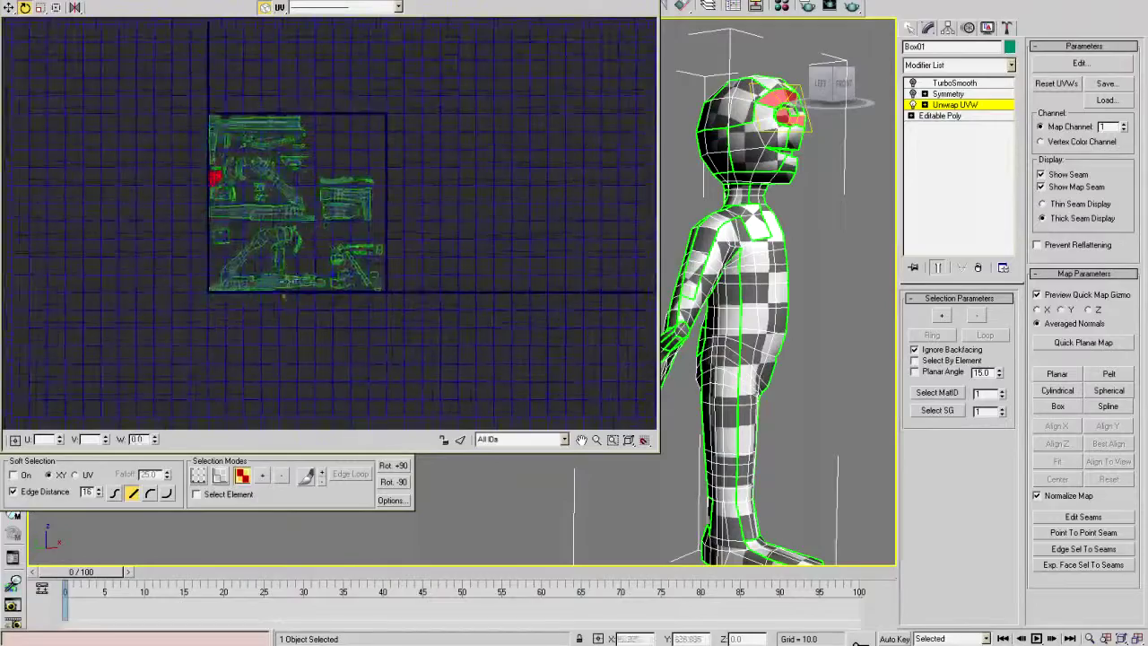
# - Minimize the Edit UVWs window and inspect the seams and checker pattern on the arm, torso and leg
pyautogui.moveTo(761, 272); pyautogui.dragTo(774, 209, button='middle')
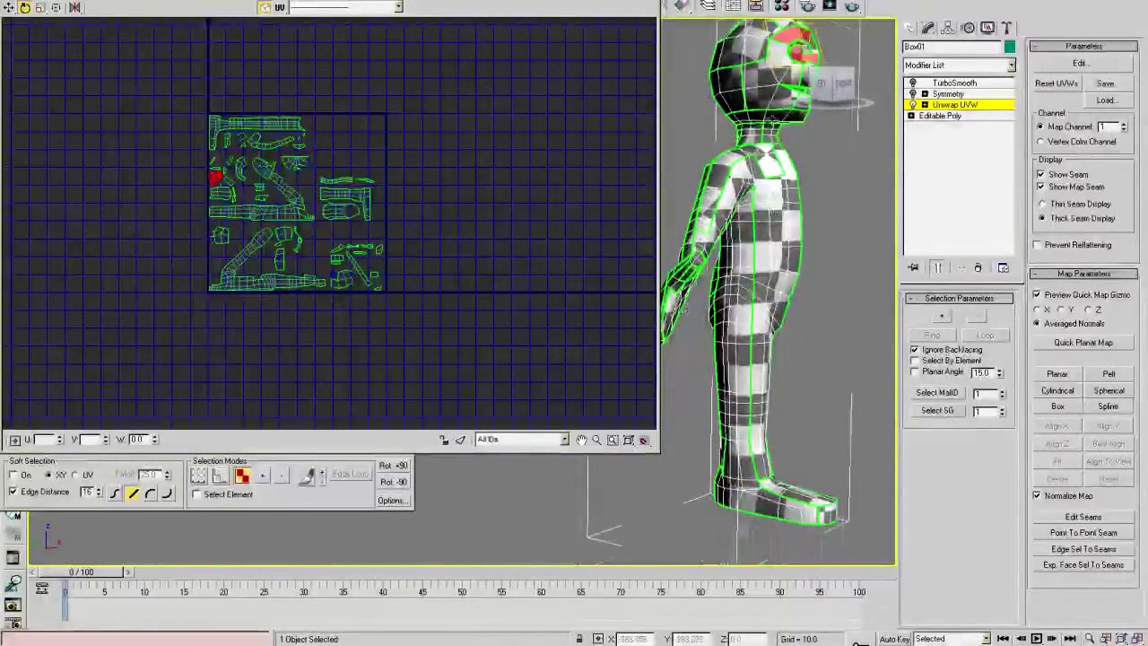
pyautogui.click(651, 1)
pyautogui.moveTo(661, 249); pyautogui.dragTo(537, 407, button='middle')
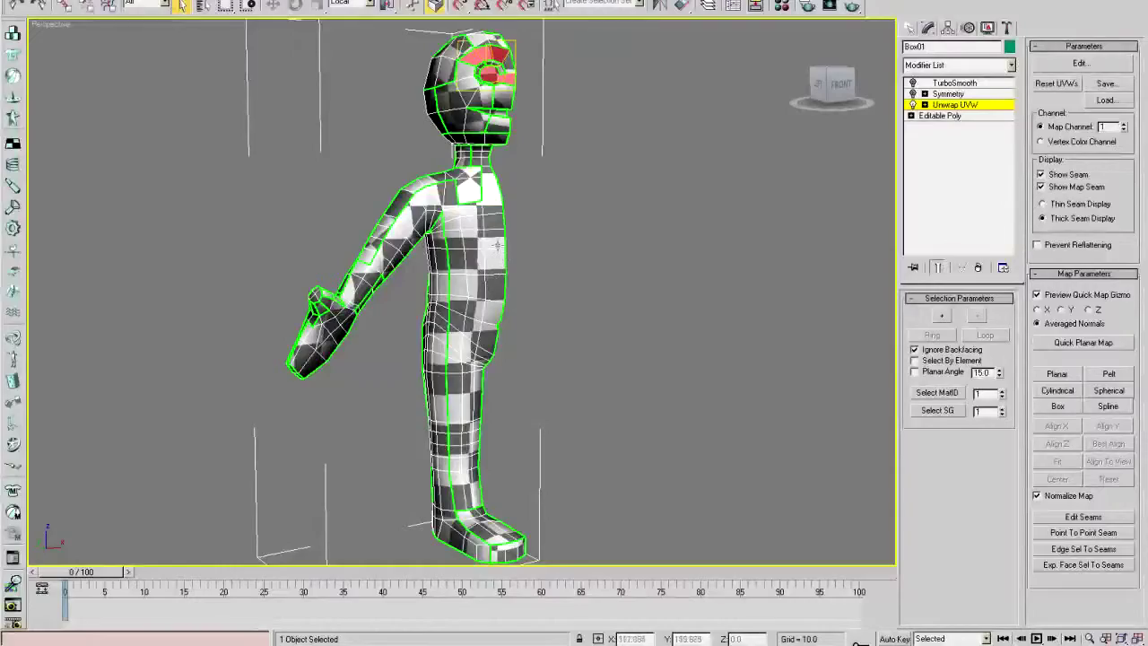
pyautogui.moveTo(498, 245); pyautogui.dragTo(557, 244, button='middle')
pyautogui.scroll(4, 458, 194)
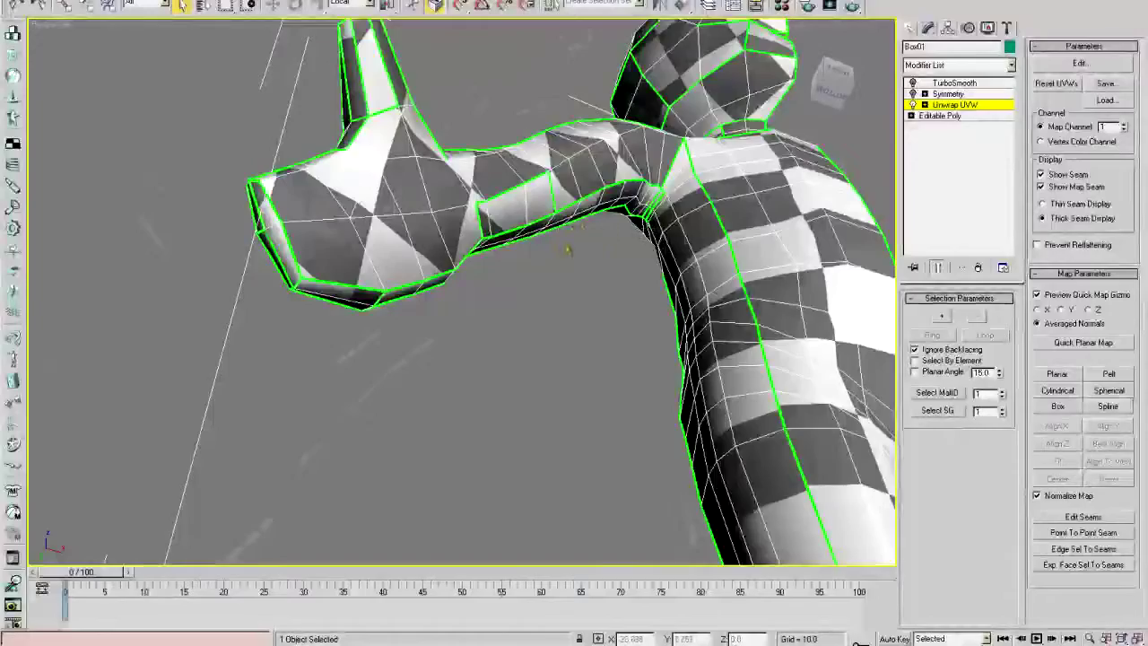
pyautogui.keyDown('alt'); pyautogui.moveTo(570, 248); pyautogui.dragTo(585, 221, button='middle'); pyautogui.keyUp('alt')
pyautogui.keyDown('alt'); pyautogui.moveTo(537, 180); pyautogui.dragTo(492, 158, button='middle'); pyautogui.keyUp('alt')
pyautogui.keyDown('alt'); pyautogui.moveTo(569, 300); pyautogui.dragTo(524, 298, button='middle'); pyautogui.keyUp('alt')
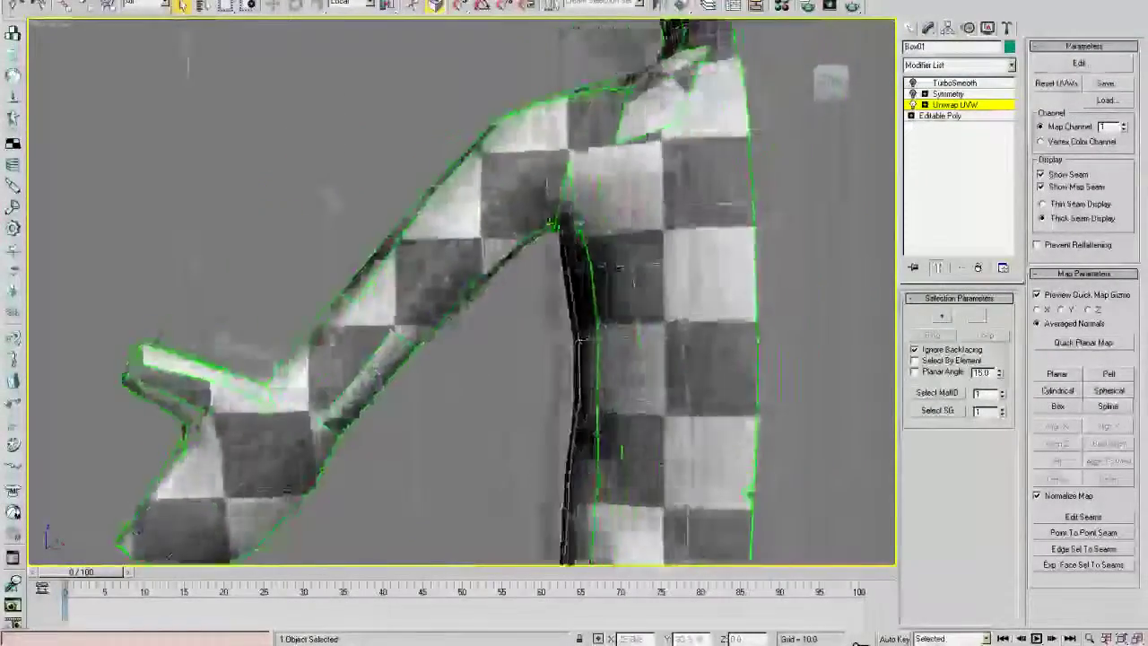
pyautogui.scroll(-3, 502, 292)
pyautogui.keyDown('alt'); pyautogui.moveTo(485, 300); pyautogui.dragTo(574, 151, button='middle'); pyautogui.keyUp('alt')
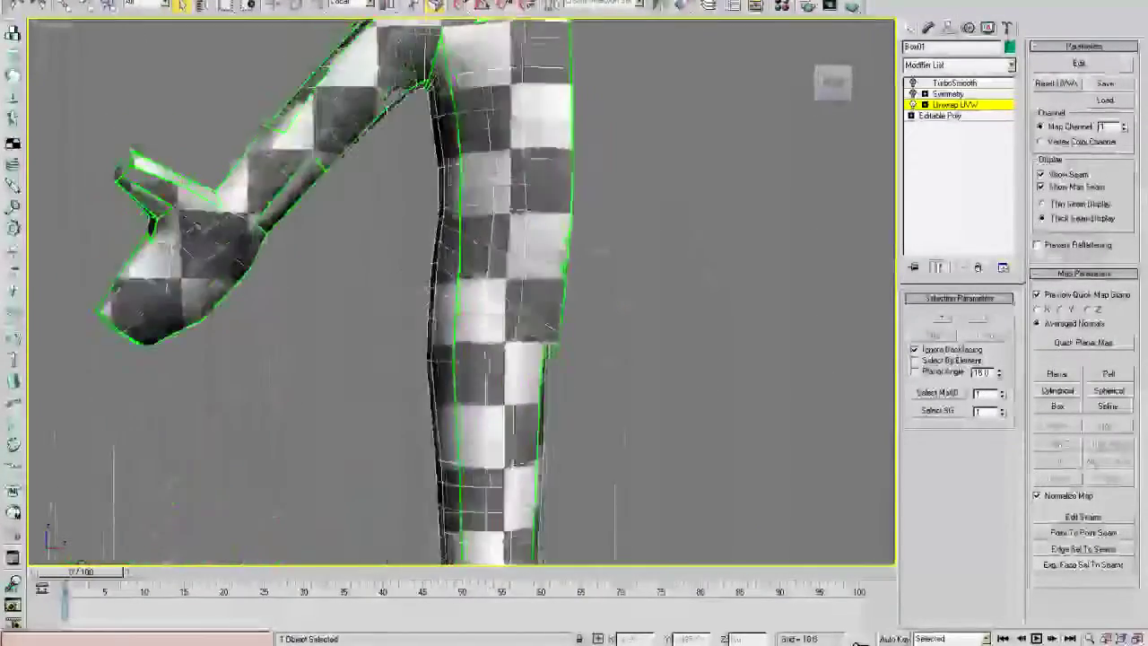
pyautogui.moveTo(419, 495); pyautogui.dragTo(372, 254, button='middle')
pyautogui.moveTo(449, 270); pyautogui.dragTo(461, 116, button='middle')
pyautogui.keyDown('alt'); pyautogui.moveTo(409, 248); pyautogui.dragTo(426, 471, button='middle'); pyautogui.keyUp('alt')
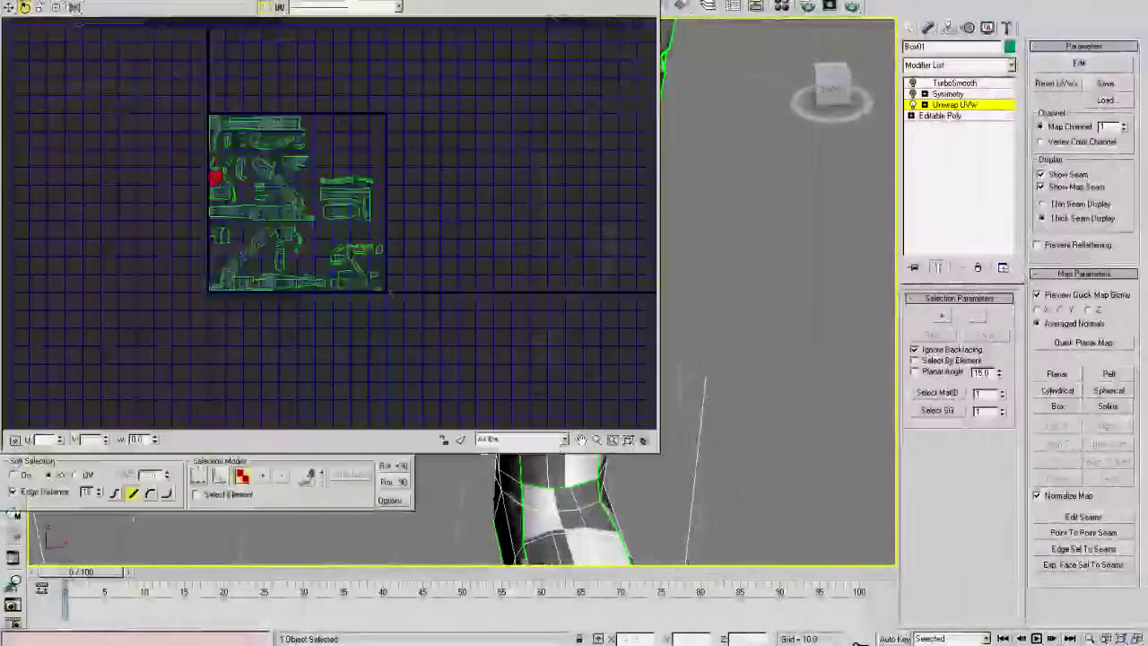
# - Narrow the Edit UVWs window and show the half model beside it in the front view
pyautogui.moveTo(306, 205)
pyautogui.mouseDown(button='middle')
pyautogui.moveTo(335, 223)
pyautogui.moveTo(295, 213)
pyautogui.mouseUp(button='middle')
pyautogui.scroll(4, 381, 262)
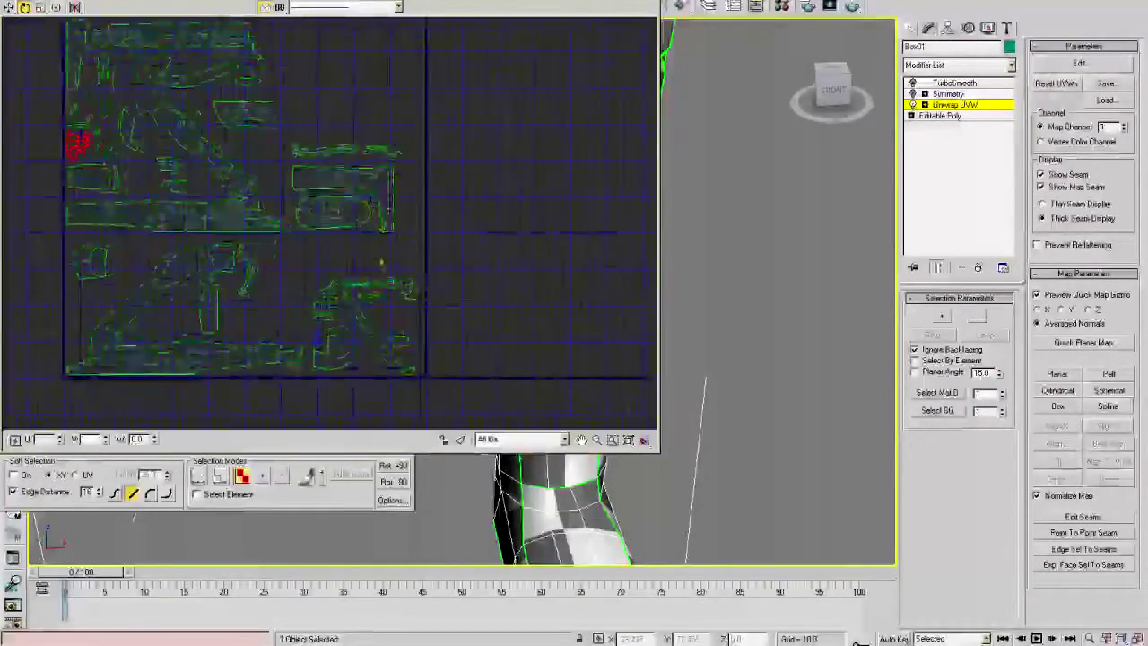
pyautogui.scroll(-4, 332, 242)
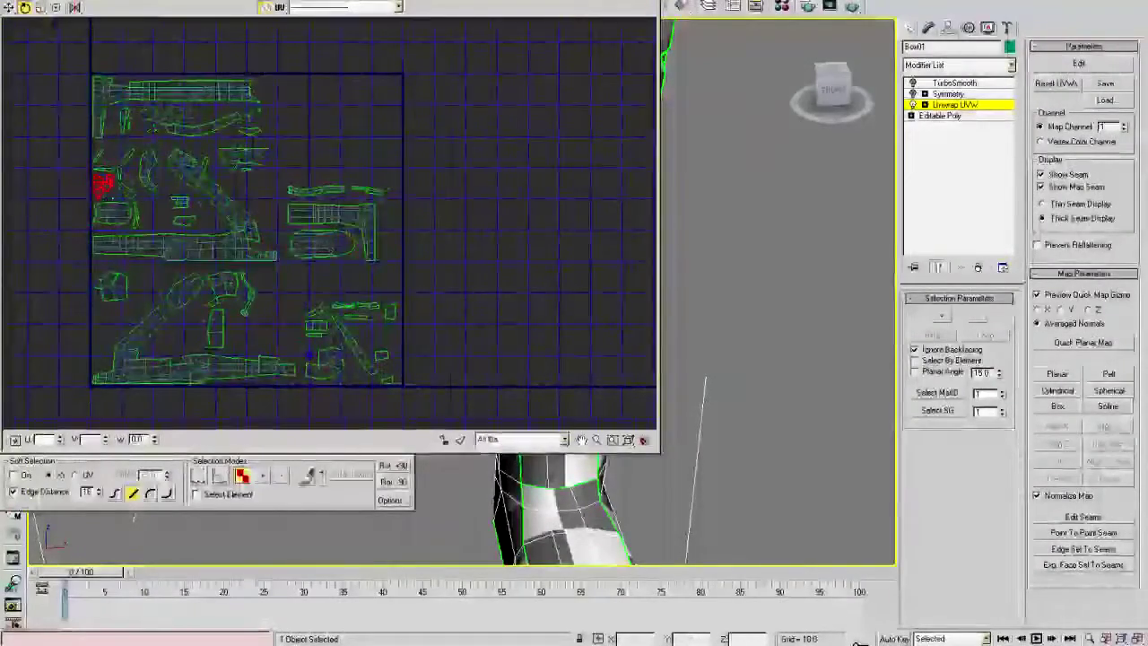
pyautogui.moveTo(546, 0); pyautogui.dragTo(547, 34)
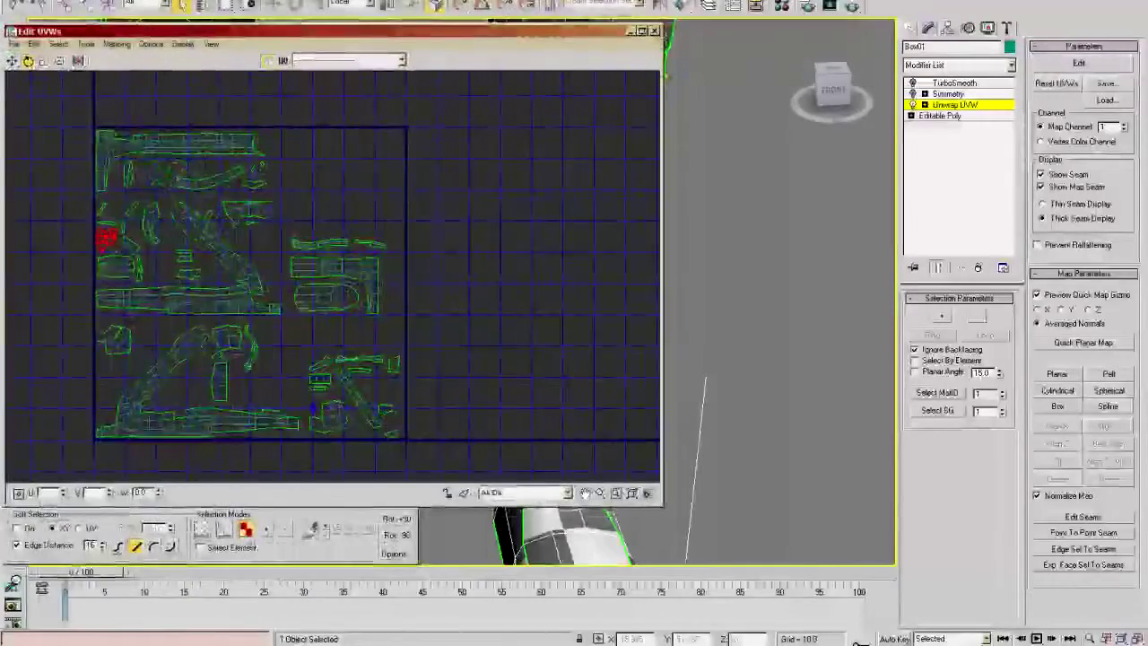
pyautogui.moveTo(662, 202); pyautogui.dragTo(503, 202)
pyautogui.moveTo(592, 136); pyautogui.dragTo(621, 218, button='middle')
pyautogui.press('f')
pyautogui.moveTo(561, 166); pyautogui.dragTo(634, 224, button='middle')
pyautogui.scroll(3, 634, 224)
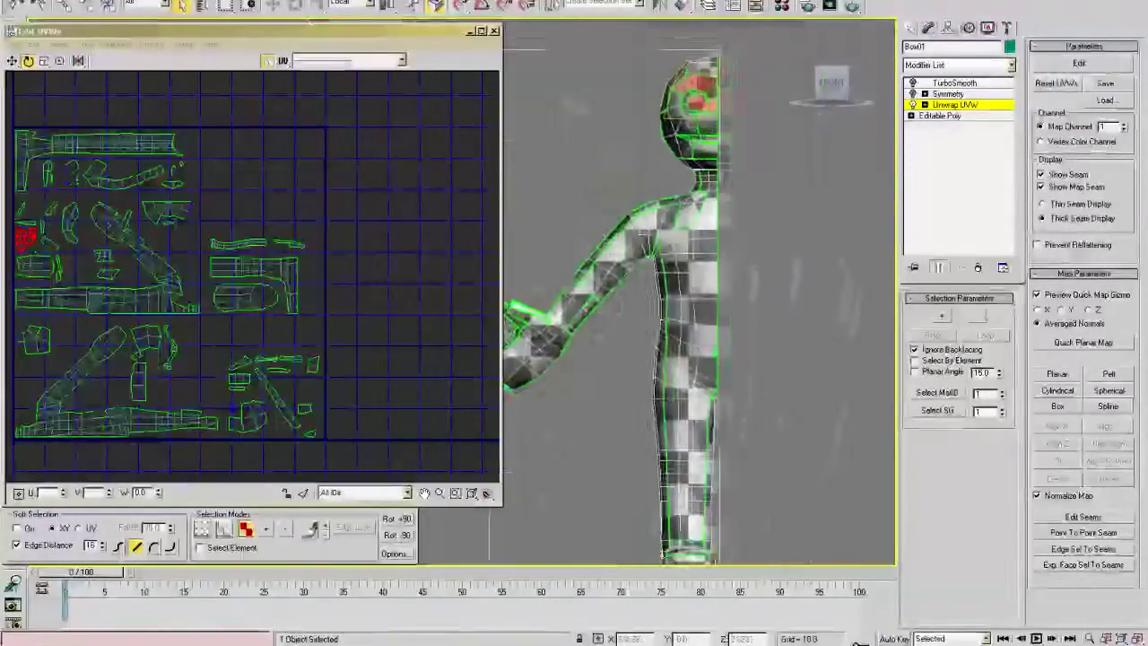
pyautogui.moveTo(540, 296); pyautogui.dragTo(558, 230, button='middle')
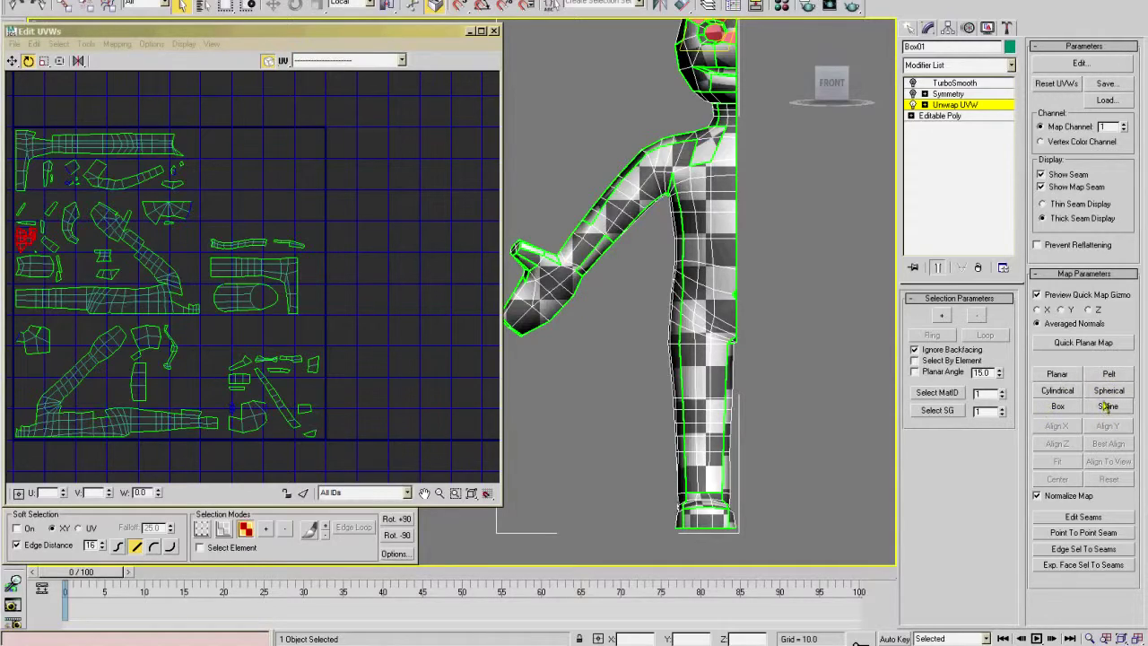
# - Select every flattened cluster in the UV layout
pyautogui.moveTo(115, 291); pyautogui.dragTo(167, 207, button='middle')
pyautogui.scroll(-2, 167, 208)
pyautogui.scroll(1, 126, 164)
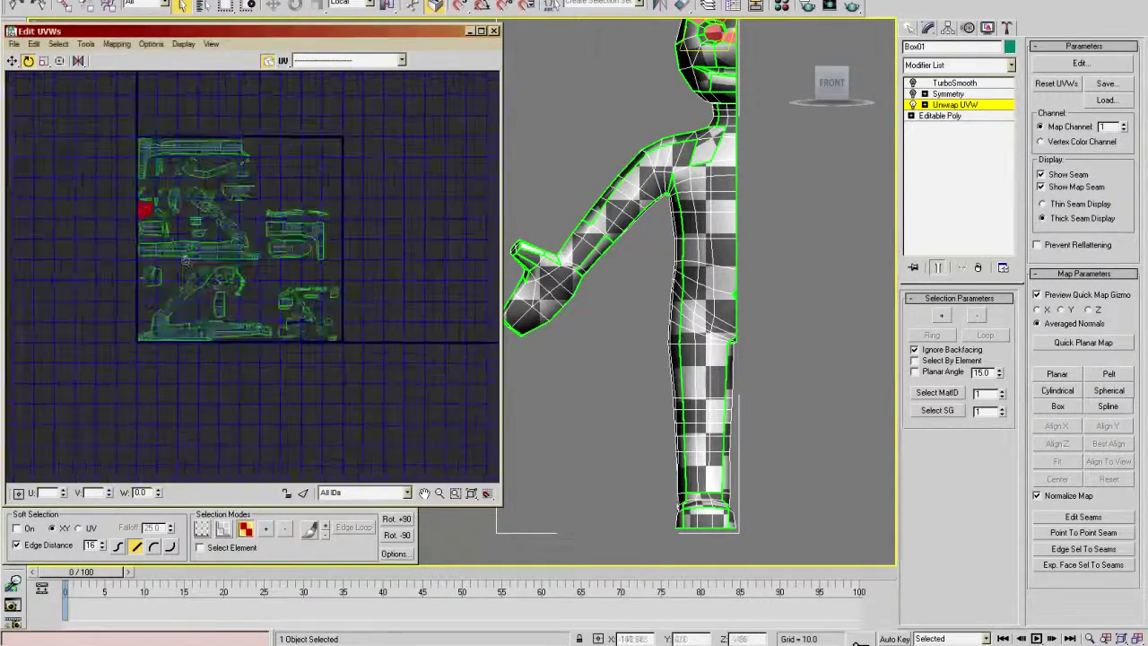
pyautogui.hotkey('ctrl', 'a')
pyautogui.scroll(3, 296, 274)
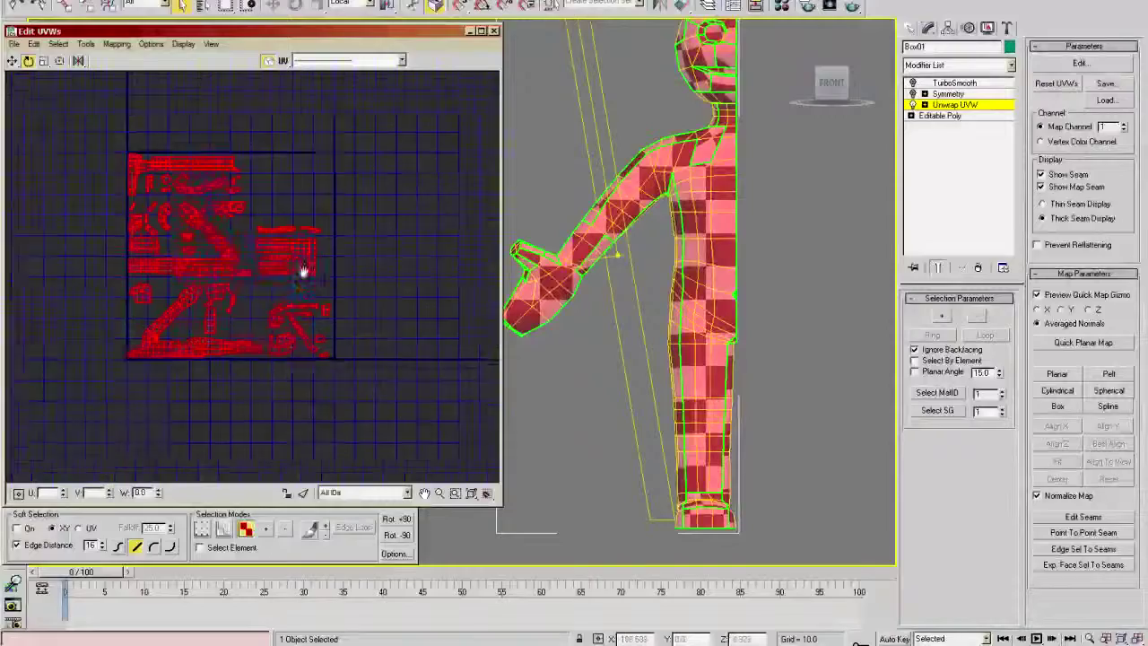
# - Apply Flatten Mapping to the selected faces with a face angle threshold of 81 and inspect the larger clusters
pyautogui.click(116, 43)
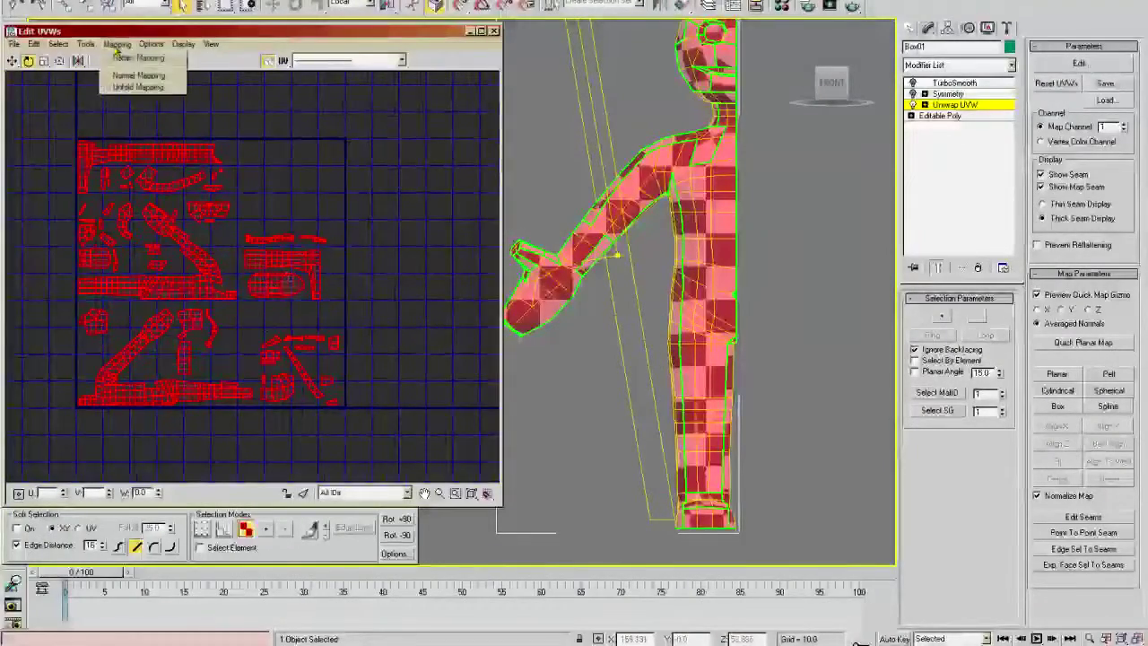
pyautogui.click(125, 59)
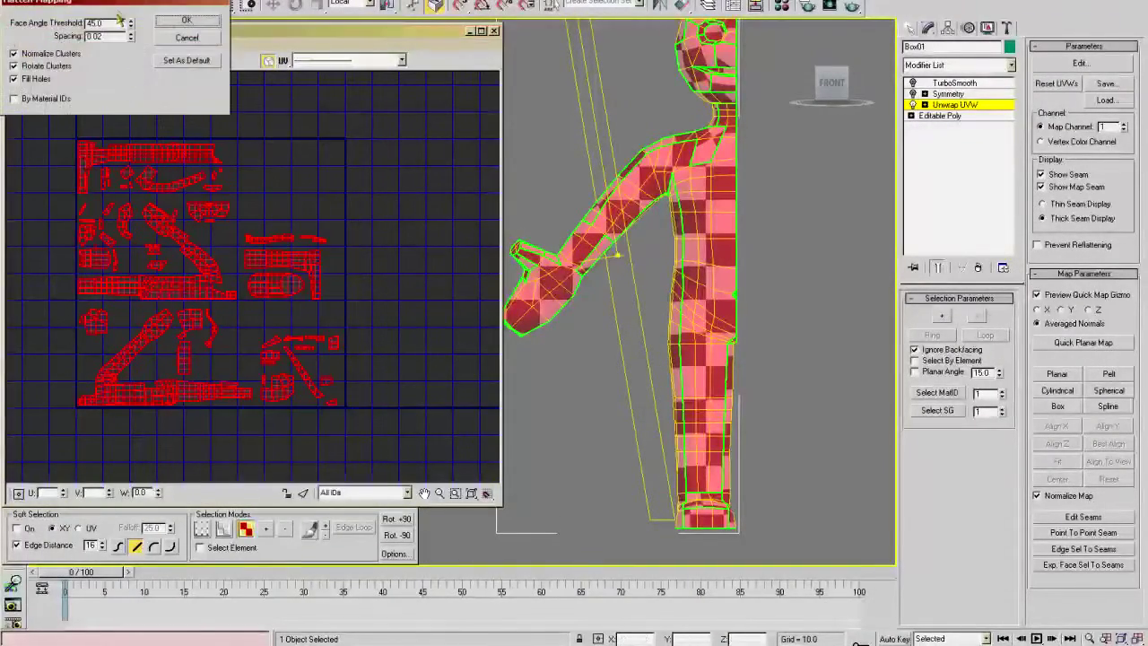
pyautogui.moveTo(117, 9); pyautogui.dragTo(553, 113)
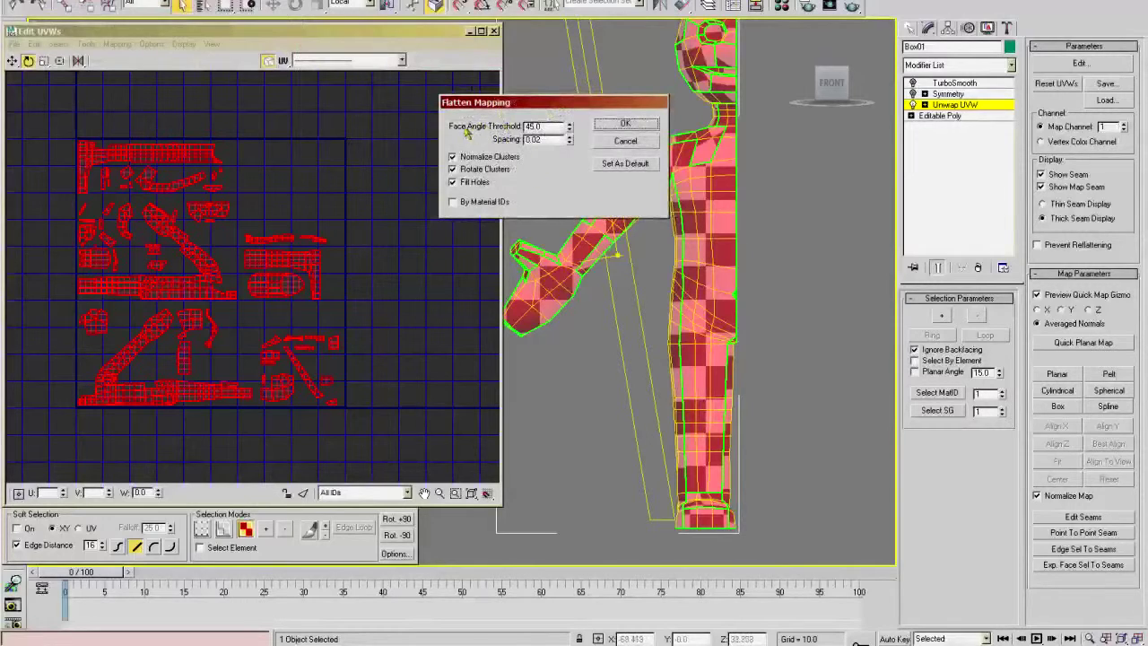
pyautogui.press('Tab')
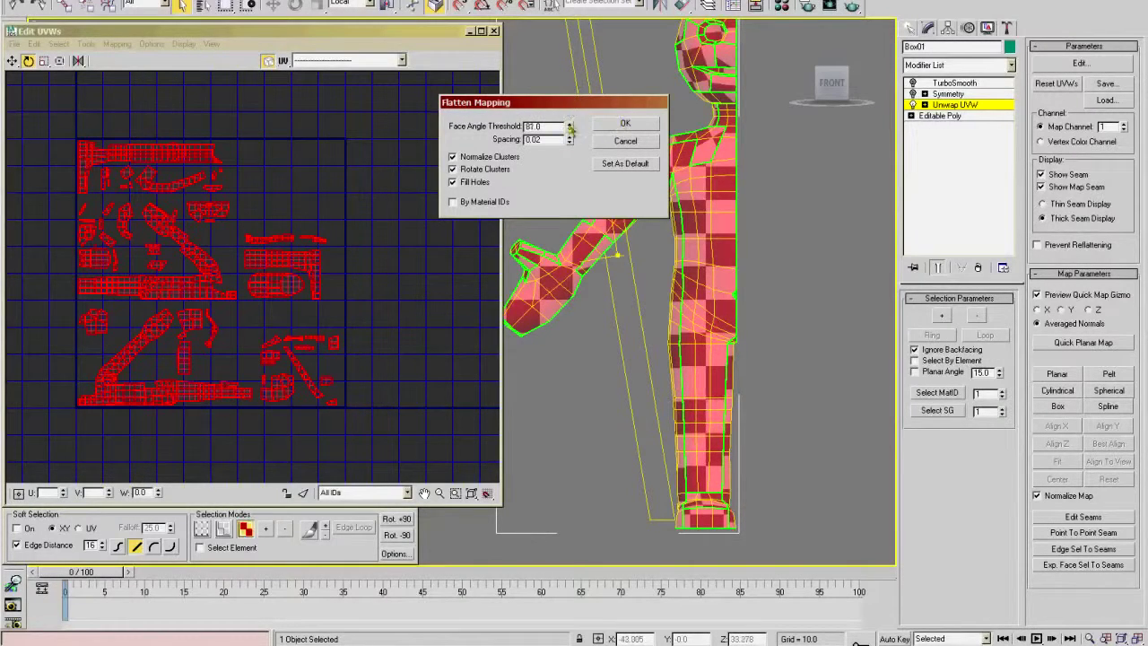
pyautogui.click(625, 125)
pyautogui.moveTo(216, 351); pyautogui.dragTo(245, 305, button='middle')
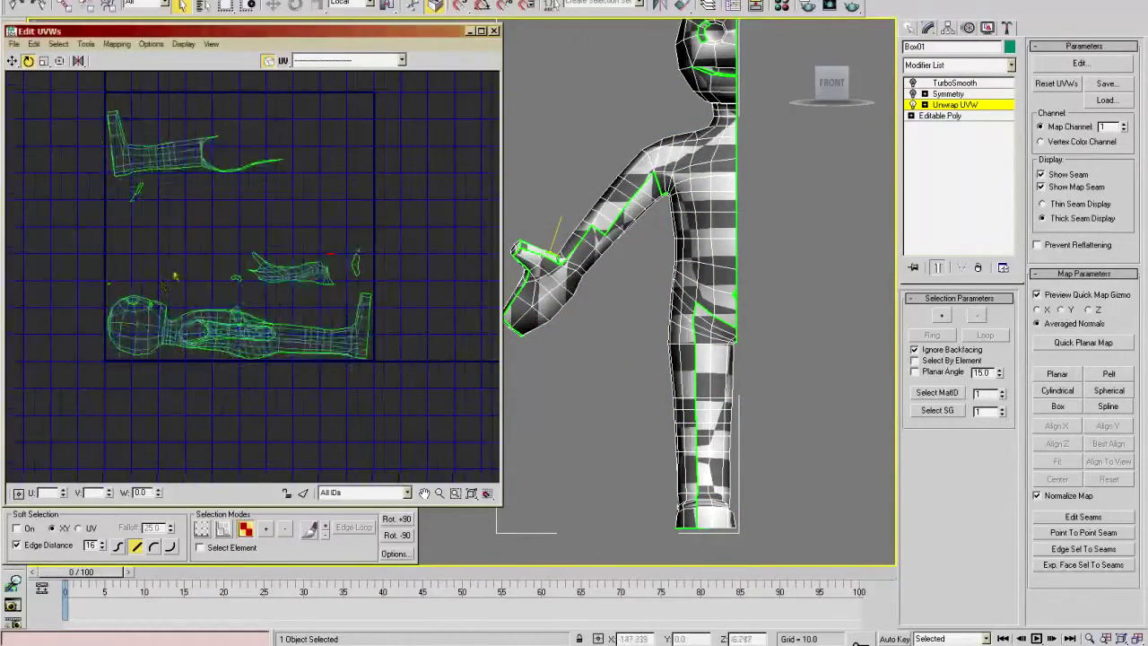
pyautogui.scroll(10, 235, 301)
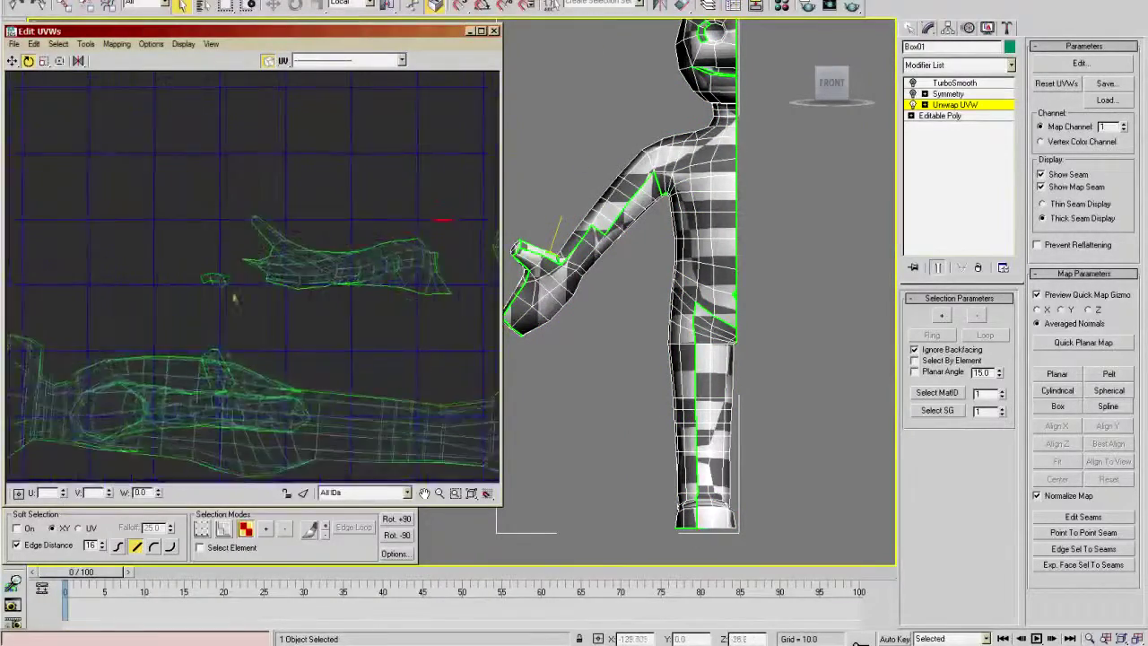
pyautogui.moveTo(278, 269); pyautogui.dragTo(254, 260, button='middle')
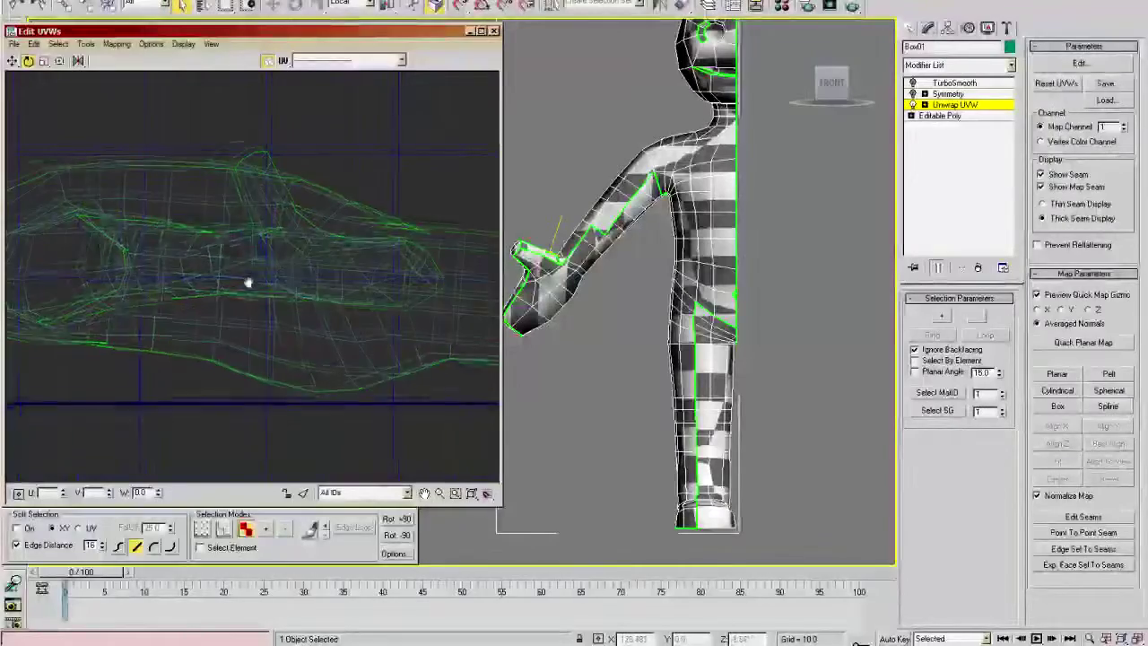
pyautogui.scroll(-4, 273, 260)
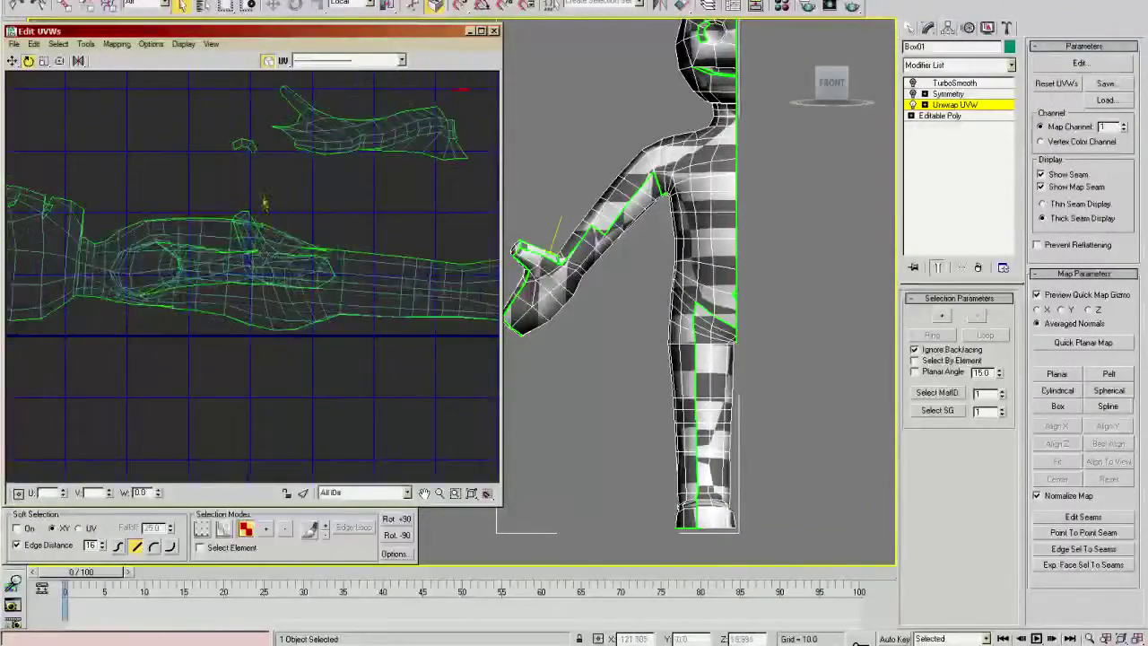
pyautogui.scroll(-8, 265, 202)
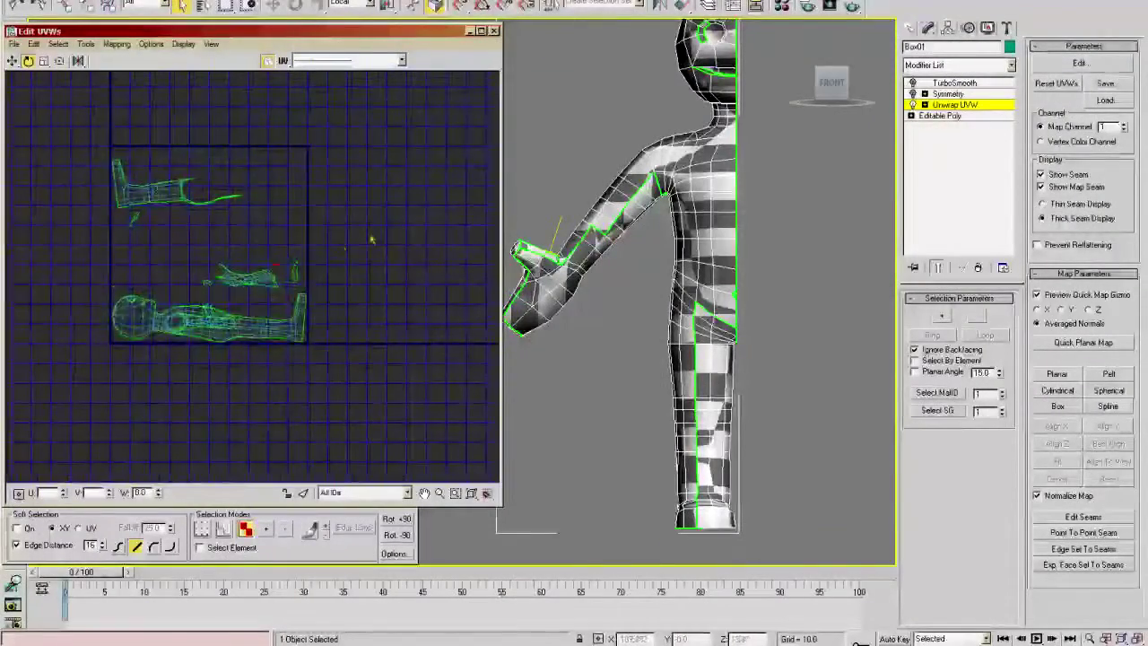
# - Select the faces of the hand and arm up to the shoulder on the half model in the front view
pyautogui.moveTo(629, 92); pyautogui.dragTo(659, 52, button='middle')
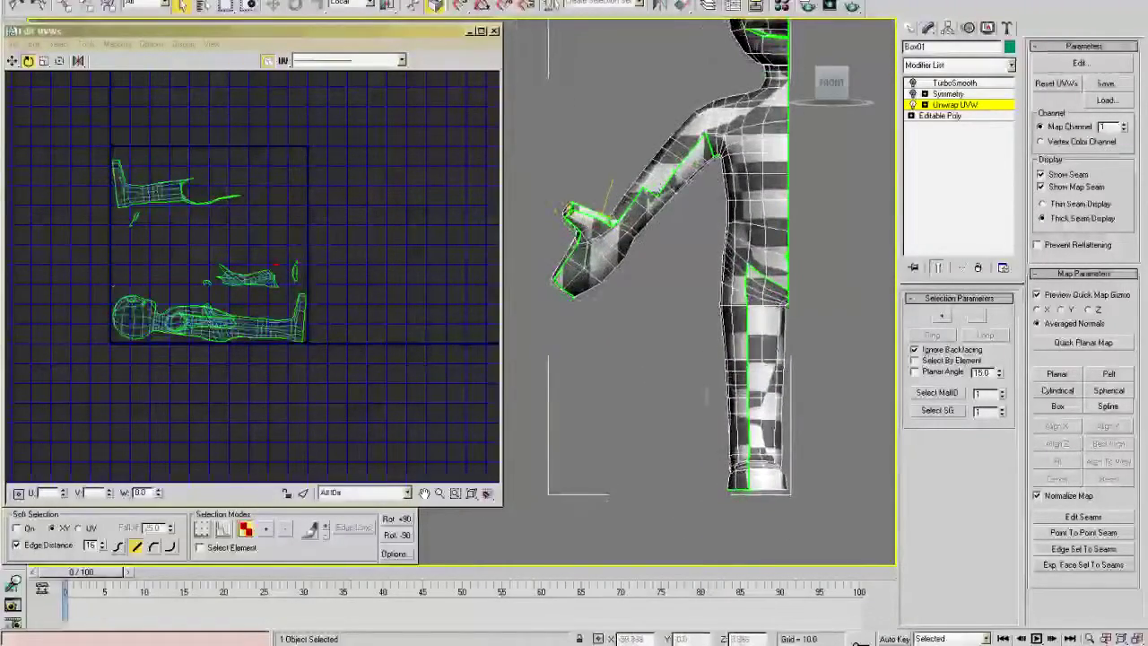
pyautogui.moveTo(543, 124); pyautogui.dragTo(651, 387)
pyautogui.moveTo(668, 199); pyautogui.dragTo(653, 261, button='middle')
pyautogui.scroll(5, 664, 242)
pyautogui.moveTo(779, 197); pyautogui.dragTo(549, 228, button='middle')
pyautogui.scroll(-4, 658, 281)
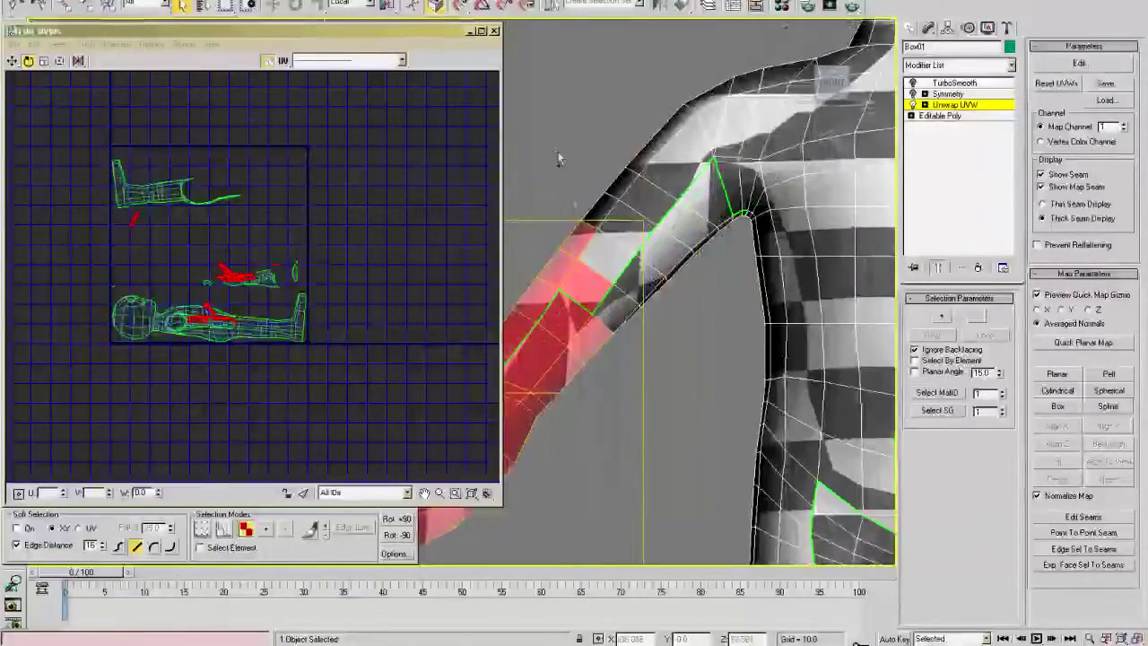
pyautogui.keyDown('ctrl'); pyautogui.moveTo(558, 159); pyautogui.dragTo(679, 318); pyautogui.keyUp('ctrl')
pyautogui.moveTo(723, 262); pyautogui.dragTo(690, 306, button='middle')
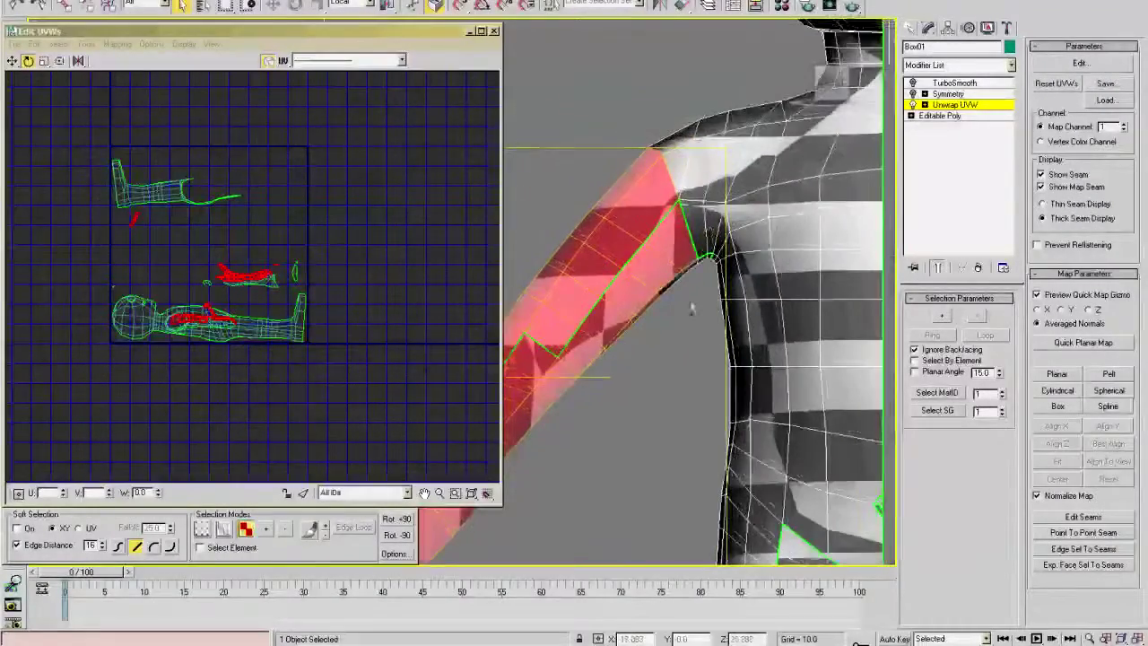
pyautogui.keyDown('ctrl'); pyautogui.moveTo(704, 269); pyautogui.dragTo(703, 280); pyautogui.keyUp('ctrl')
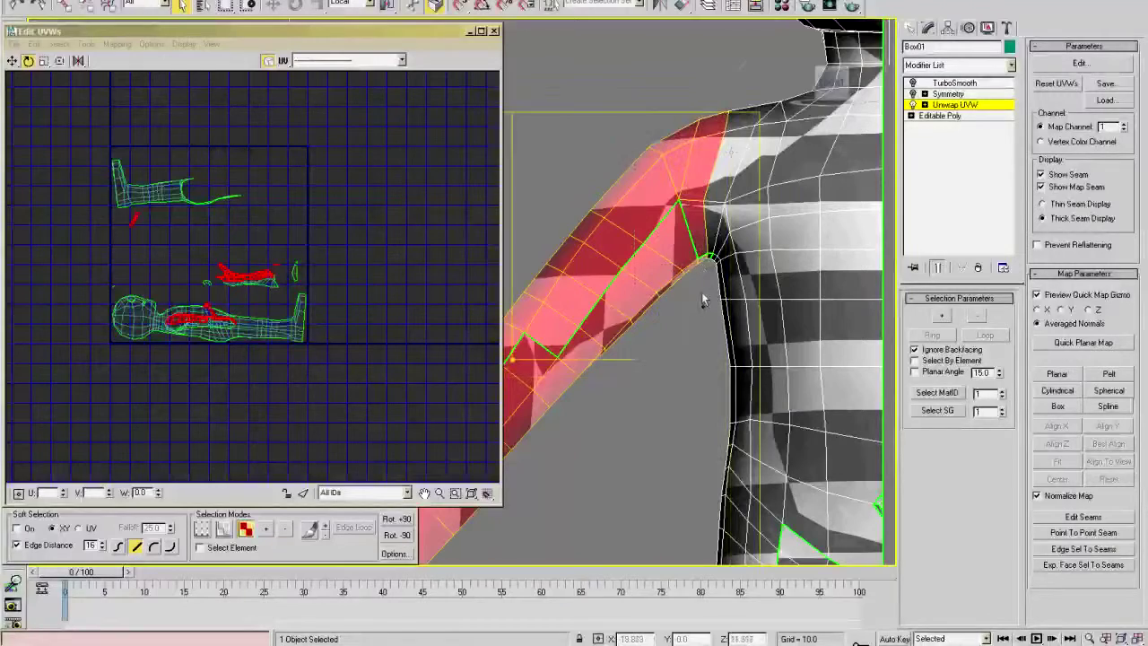
pyautogui.keyDown('ctrl'); pyautogui.moveTo(717, 65); pyautogui.dragTo(728, 115); pyautogui.keyUp('ctrl')
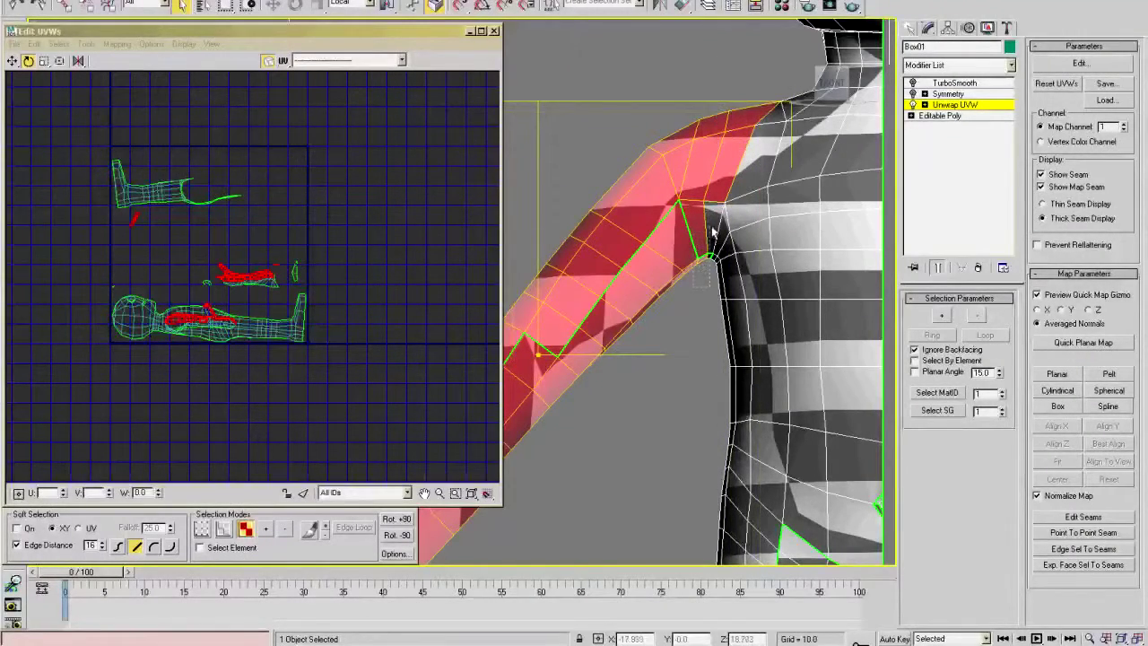
# - Examine how the selected arm faces are spread over the UV clusters and which arm faces are still unselected on the model
pyautogui.moveTo(194, 332); pyautogui.dragTo(238, 276, button='middle')
pyautogui.scroll(5, 239, 269)
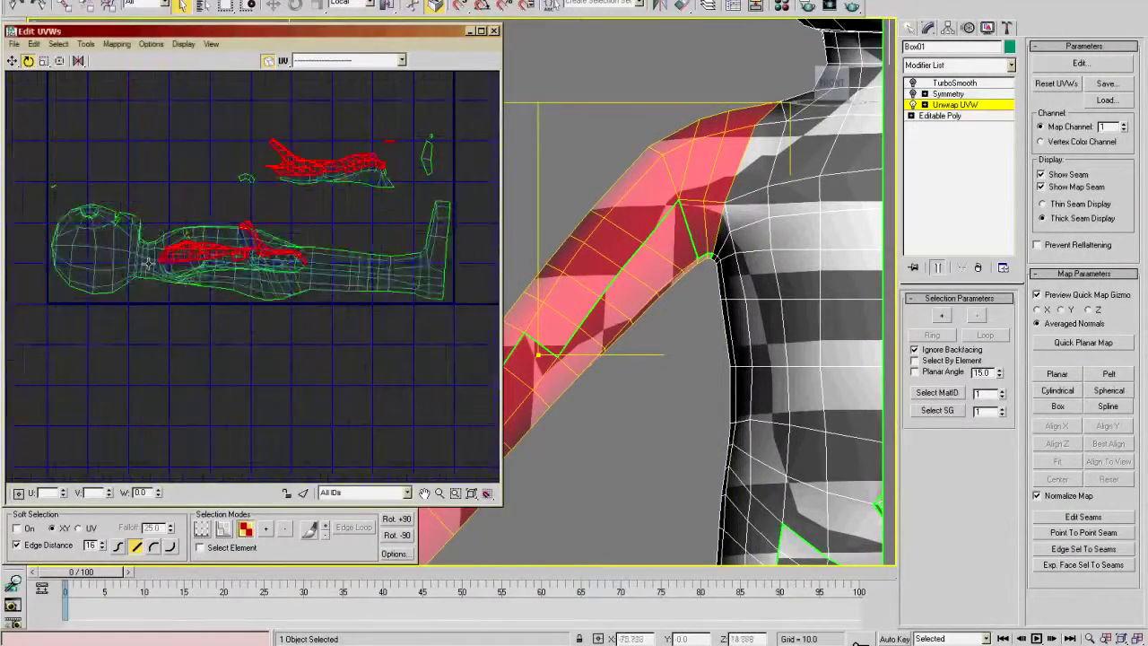
pyautogui.scroll(1, 215, 251)
pyautogui.scroll(2, 216, 251)
pyautogui.scroll(-5, 296, 191)
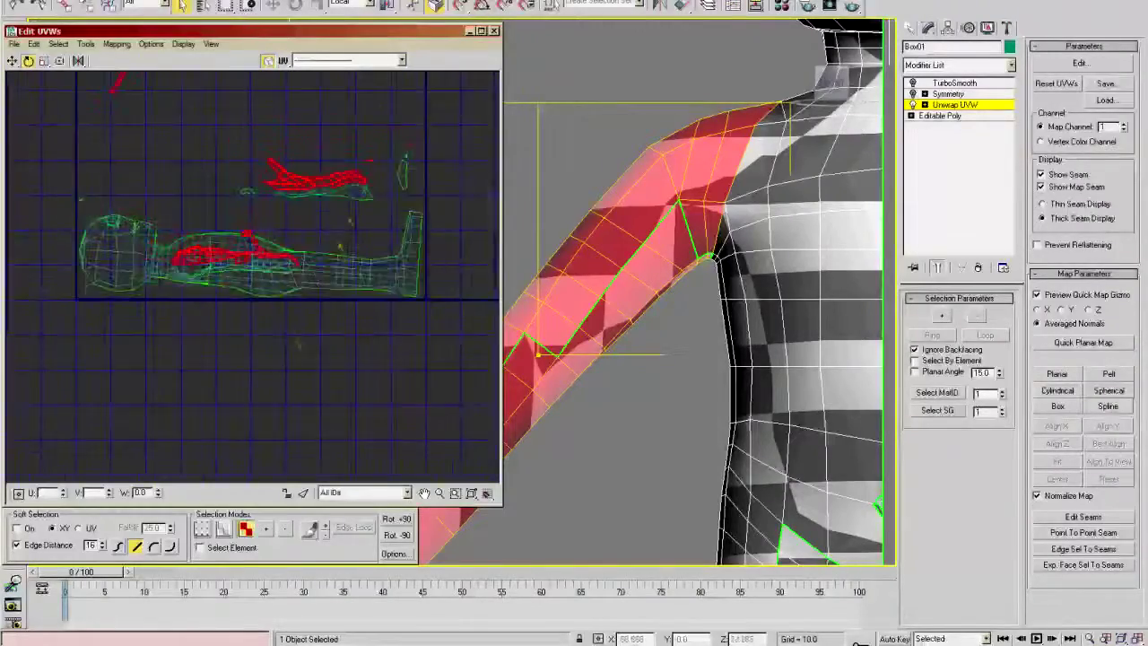
pyautogui.keyDown('alt'); pyautogui.moveTo(661, 359); pyautogui.dragTo(624, 368, button='middle'); pyautogui.keyUp('alt')
pyautogui.moveTo(623, 458); pyautogui.dragTo(601, 107, button='middle')
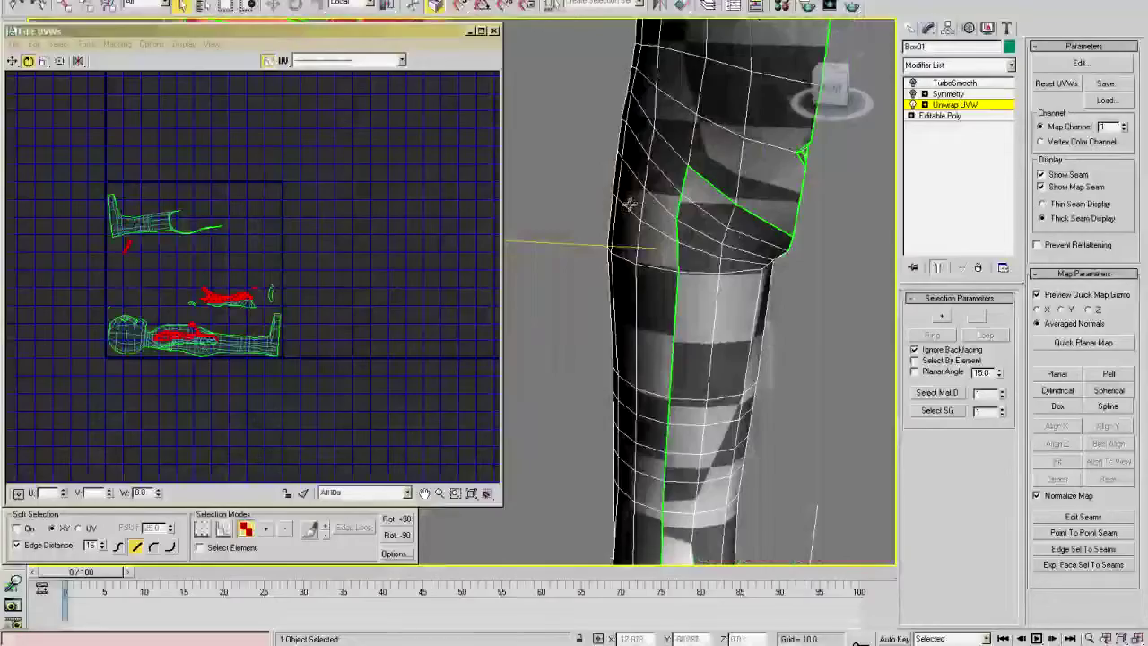
pyautogui.scroll(-4, 629, 204)
pyautogui.keyDown('alt'); pyautogui.moveTo(628, 204); pyautogui.dragTo(700, 211, button='middle'); pyautogui.keyUp('alt')
pyautogui.moveTo(771, 233); pyautogui.dragTo(578, 202, button='middle')
pyautogui.scroll(3, 700, 341)
pyautogui.scroll(3, 646, 269)
pyautogui.keyDown('alt'); pyautogui.moveTo(646, 269); pyautogui.dragTo(617, 297, button='middle'); pyautogui.keyUp('alt')
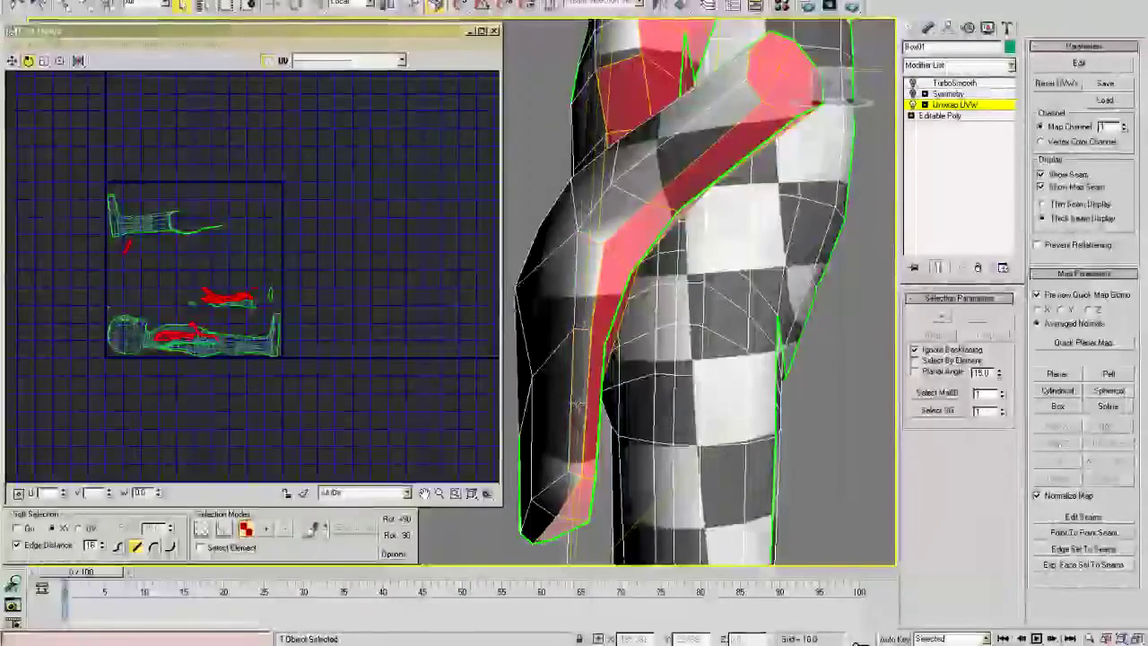
# - Add the missing faces along the edge of the forearm and hand to the arm selection
pyautogui.moveTo(579, 404); pyautogui.dragTo(768, 382, button='middle')
pyautogui.keyDown('alt'); pyautogui.click(565, 364); pyautogui.keyUp('alt')
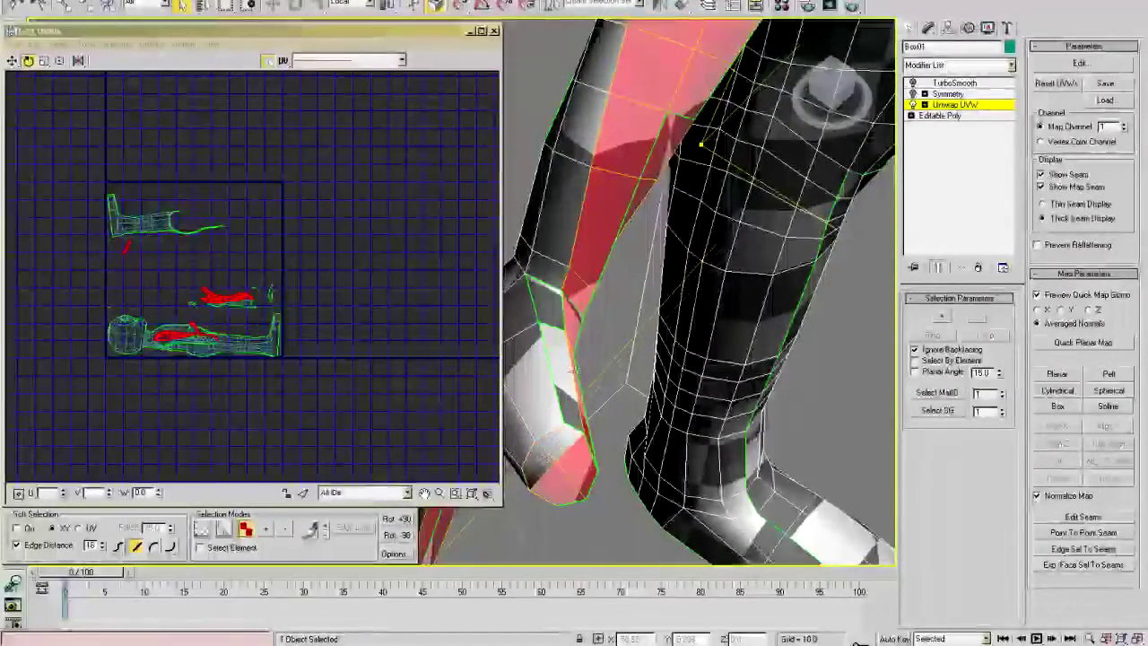
pyautogui.keyDown('alt'); pyautogui.moveTo(574, 372); pyautogui.dragTo(661, 325, button='middle'); pyautogui.keyUp('alt')
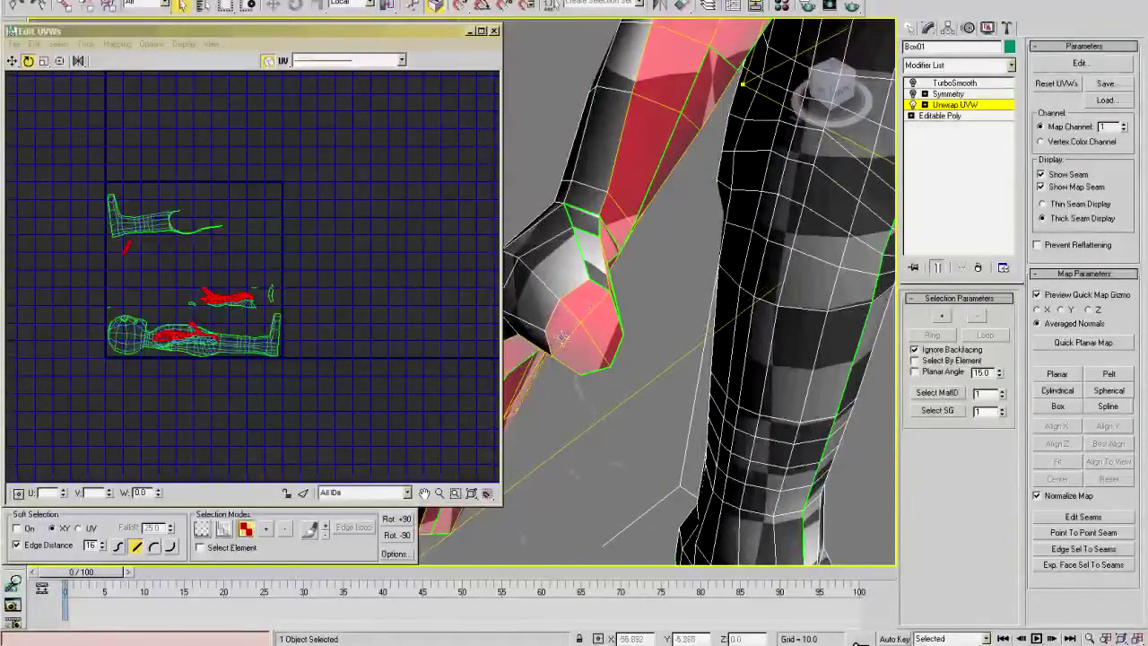
pyautogui.keyDown('alt'); pyautogui.moveTo(561, 336); pyautogui.dragTo(632, 305, button='middle'); pyautogui.keyUp('alt')
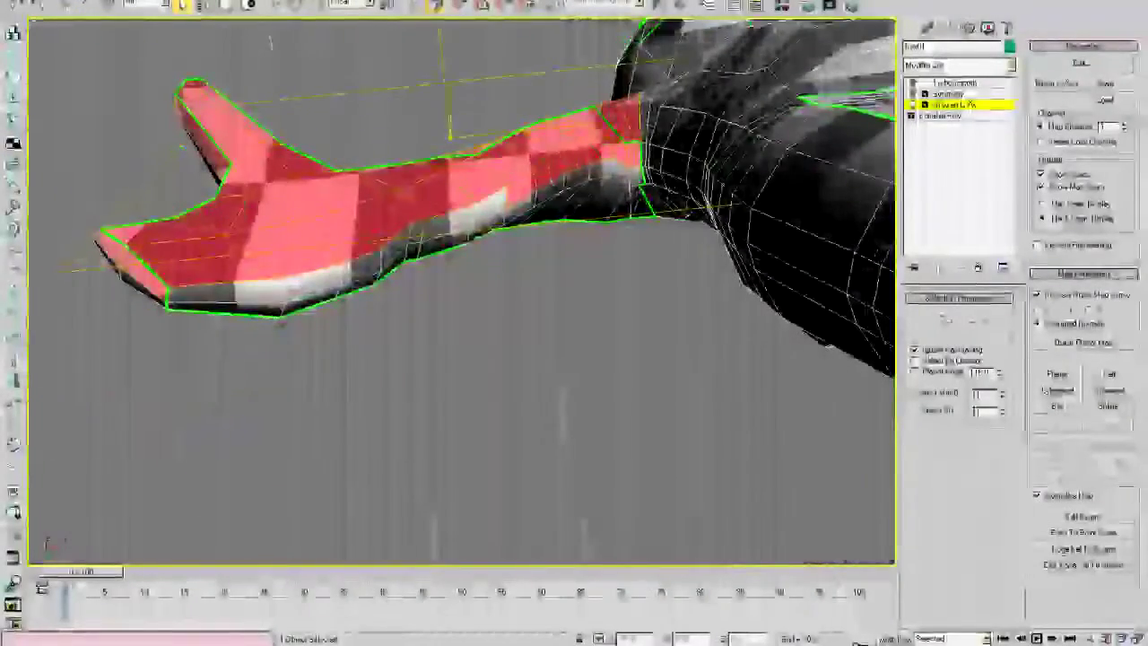
pyautogui.keyDown('ctrl'); pyautogui.click(453, 223); pyautogui.keyUp('ctrl')
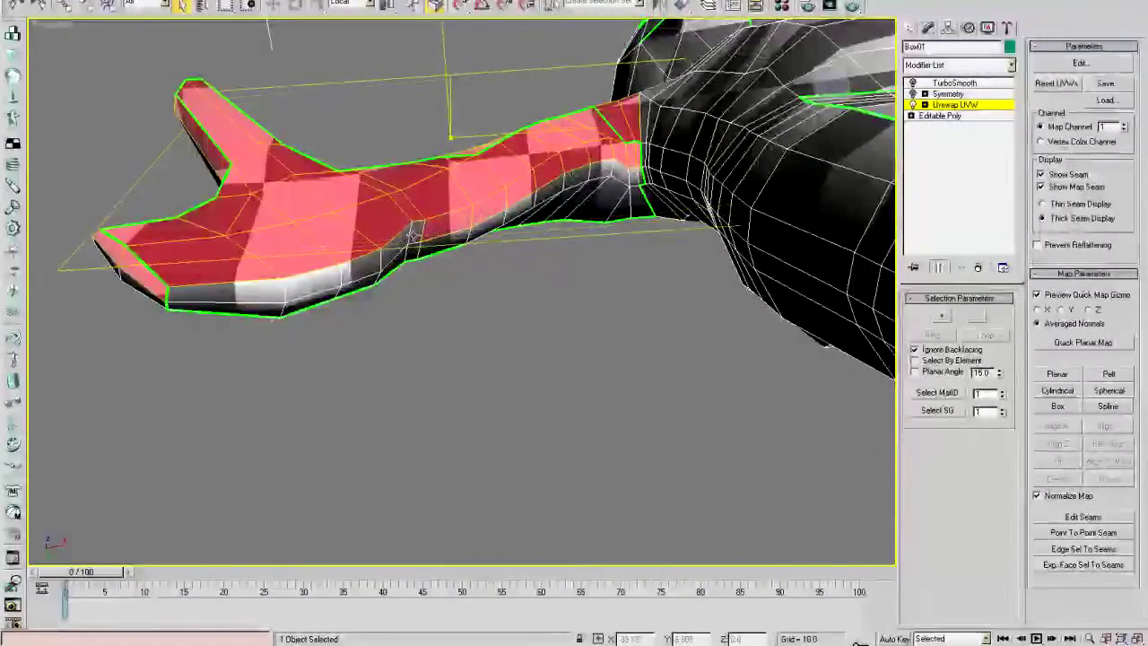
pyautogui.keyDown('ctrl'); pyautogui.click(418, 237); pyautogui.keyUp('ctrl')
pyautogui.keyDown('ctrl'); pyautogui.click(397, 247); pyautogui.keyUp('ctrl')
pyautogui.keyDown('ctrl'); pyautogui.click(360, 268); pyautogui.keyUp('ctrl')
pyautogui.keyDown('ctrl'); pyautogui.click(300, 286); pyautogui.keyUp('ctrl')
pyautogui.keyDown('ctrl'); pyautogui.click(265, 293); pyautogui.keyUp('ctrl')
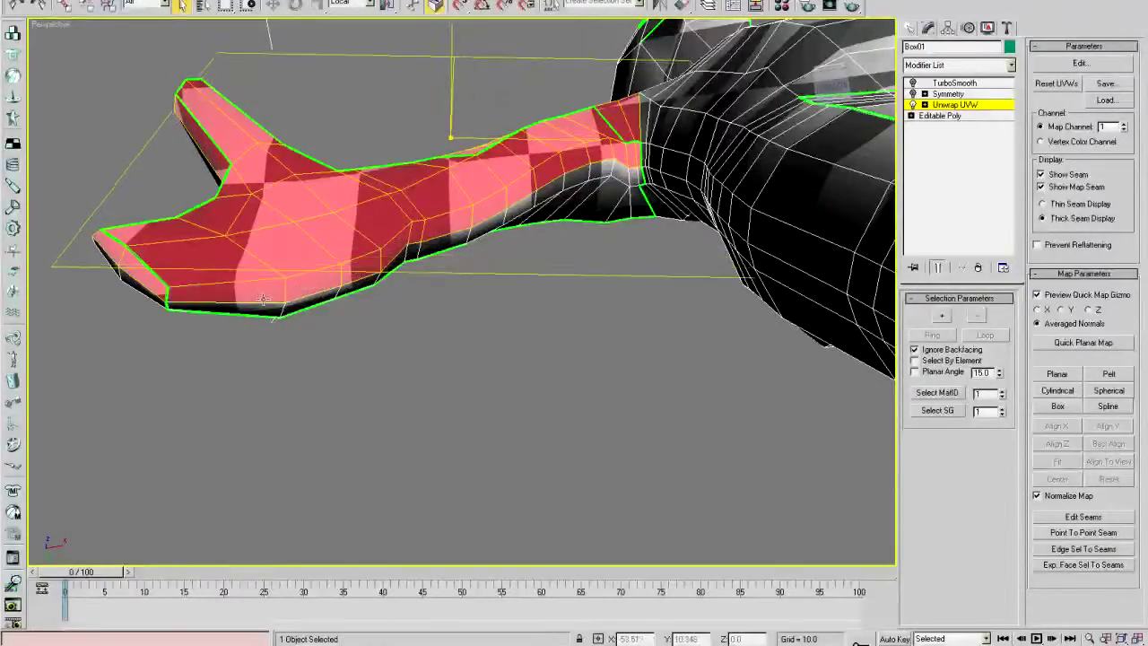
# - Check the arm selection from the front and reopen the UV editor beside the model
pyautogui.keyDown('alt'); pyautogui.moveTo(409, 194); pyautogui.dragTo(834, 296, button='middle'); pyautogui.keyUp('alt')
pyautogui.keyDown('alt'); pyautogui.moveTo(484, 267); pyautogui.dragTo(527, 275, button='middle'); pyautogui.keyUp('alt')
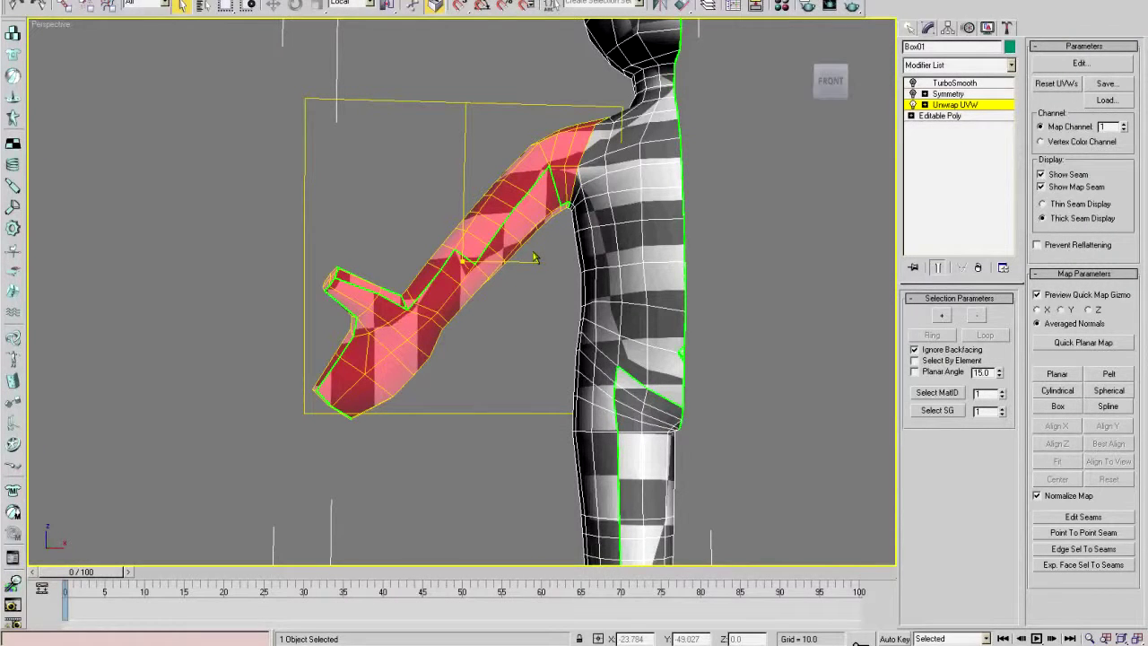
pyautogui.moveTo(478, 178)
pyautogui.keyDown('alt'); pyautogui.mouseDown(button='middle')
pyautogui.moveTo(520, 189)
pyautogui.moveTo(467, 195)
pyautogui.mouseUp(button='middle'); pyautogui.keyUp('alt')
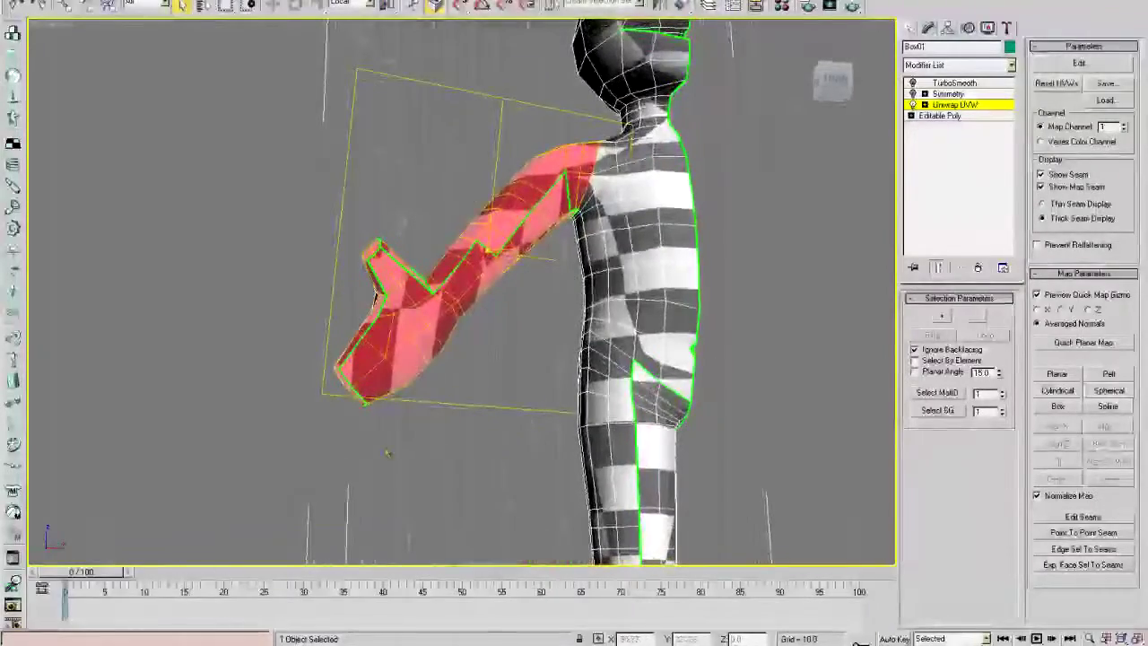
pyautogui.click(1081, 63)
pyautogui.moveTo(641, 210); pyautogui.dragTo(780, 220, button='middle')
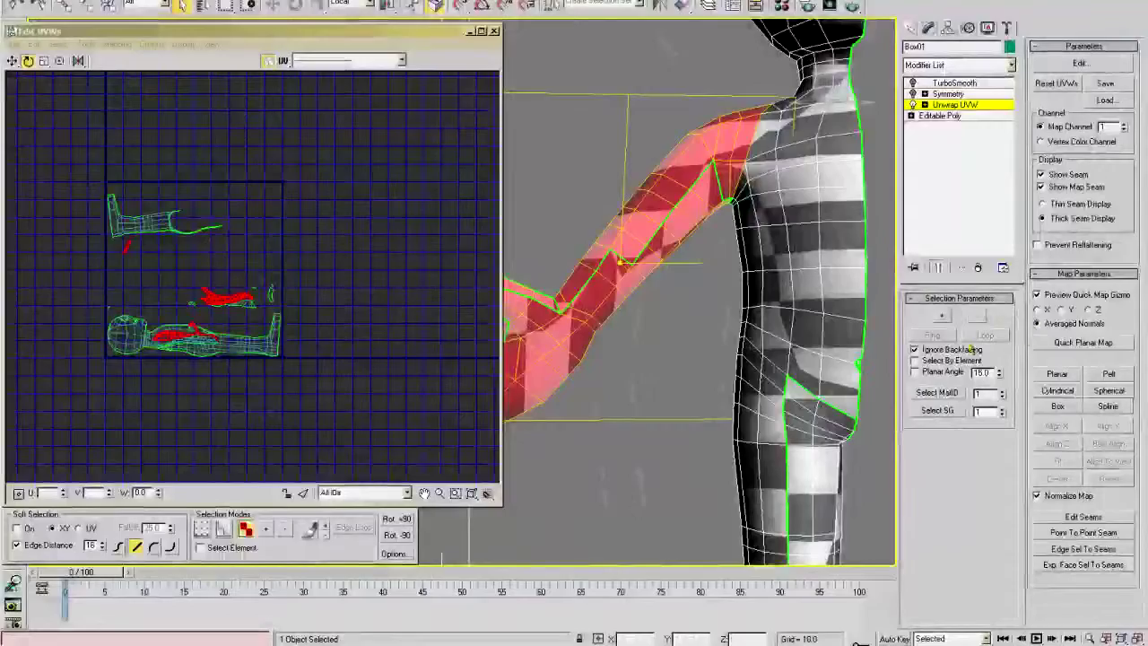
pyautogui.moveTo(581, 296); pyautogui.dragTo(687, 351, button='middle')
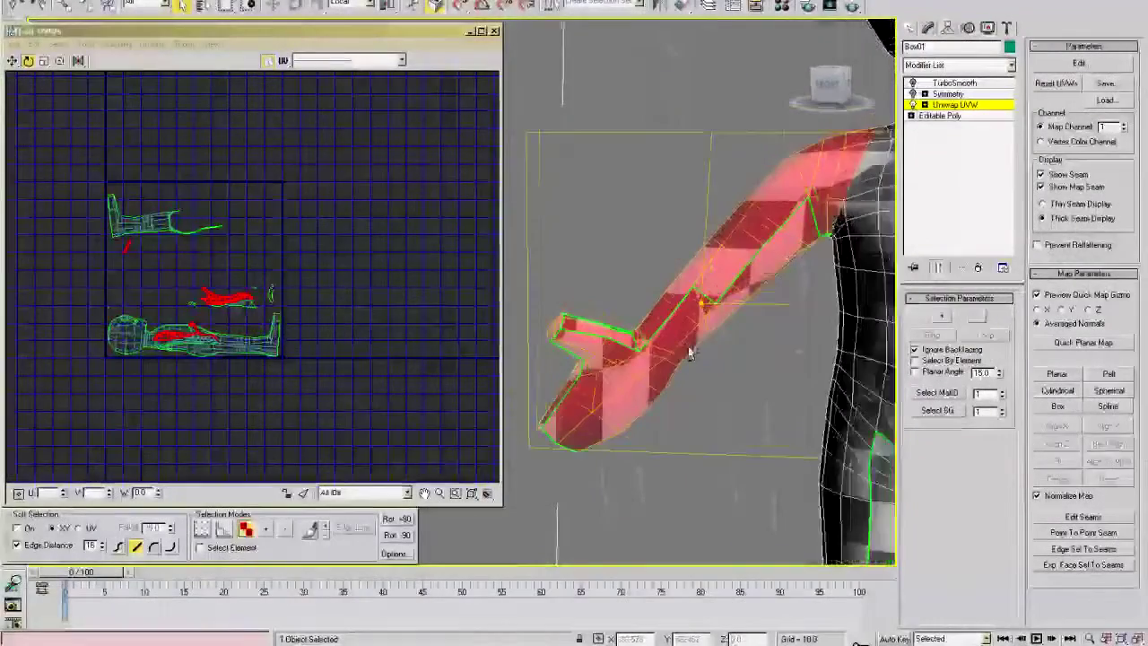
pyautogui.moveTo(888, 371); pyautogui.dragTo(864, 341, button='middle')
# - Compare Planar mapping with Quick Planar Map on the selected arm faces, keeping the quick planar projection with averaged normals
pyautogui.click(1057, 374)
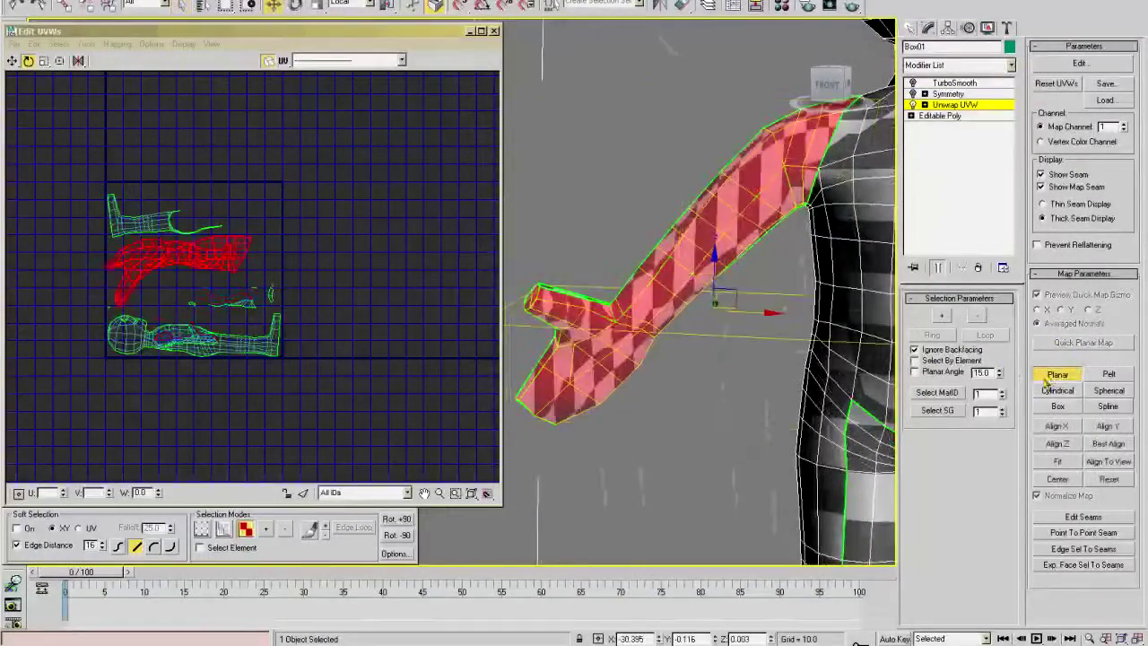
pyautogui.click(1054, 374)
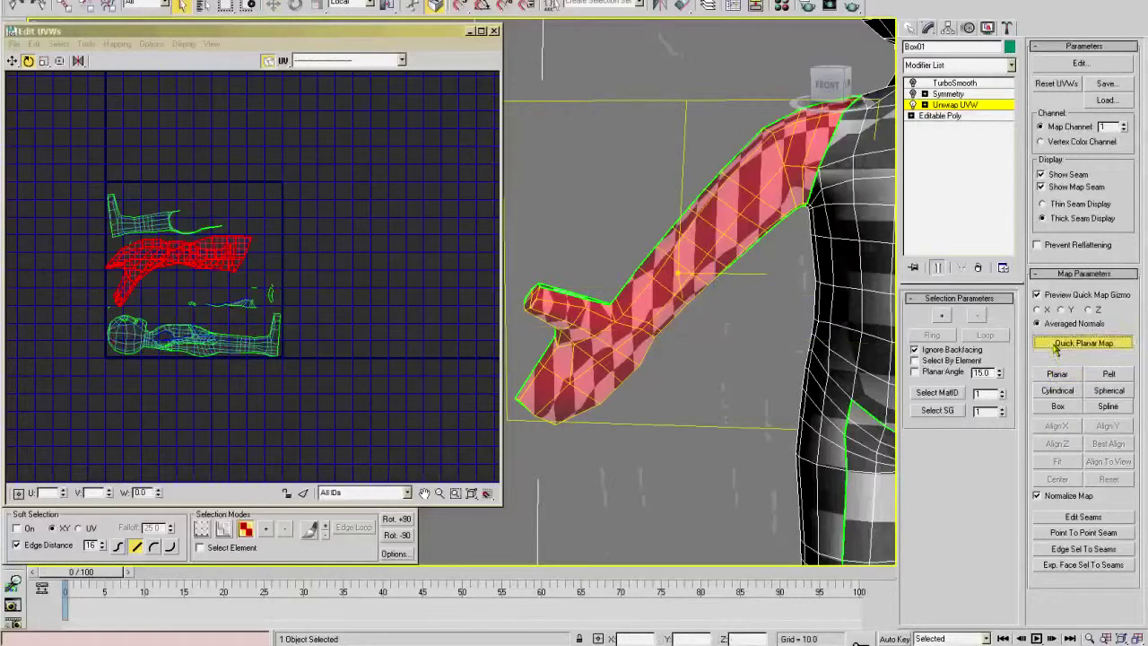
pyautogui.click(1056, 345)
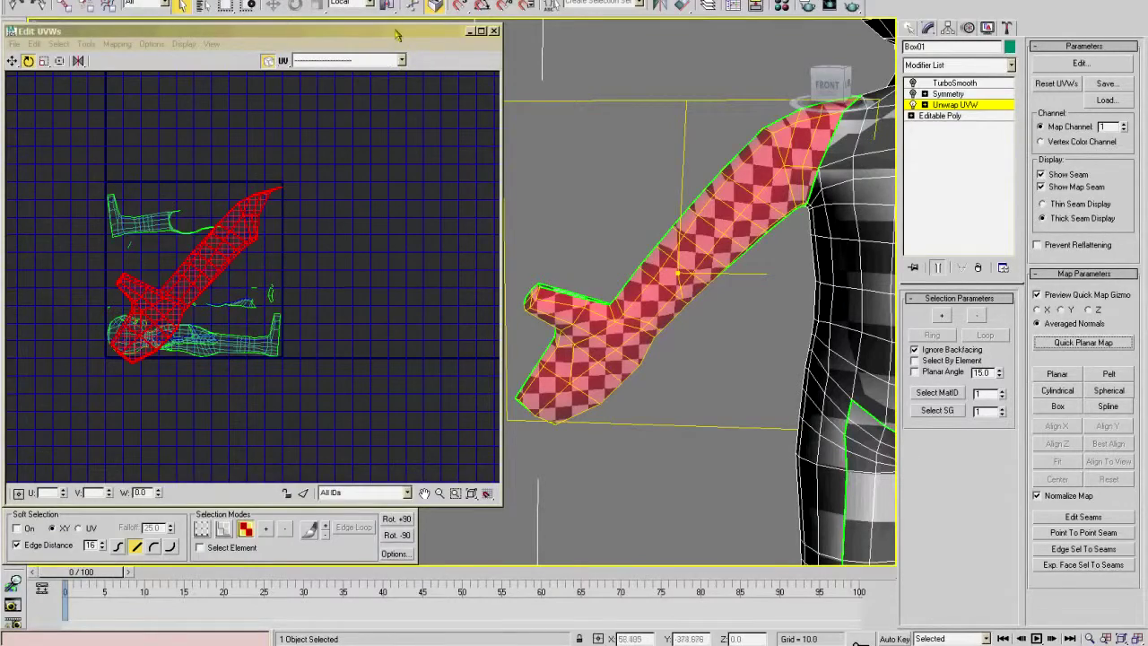
pyautogui.moveTo(398, 34); pyautogui.dragTo(350, 34)
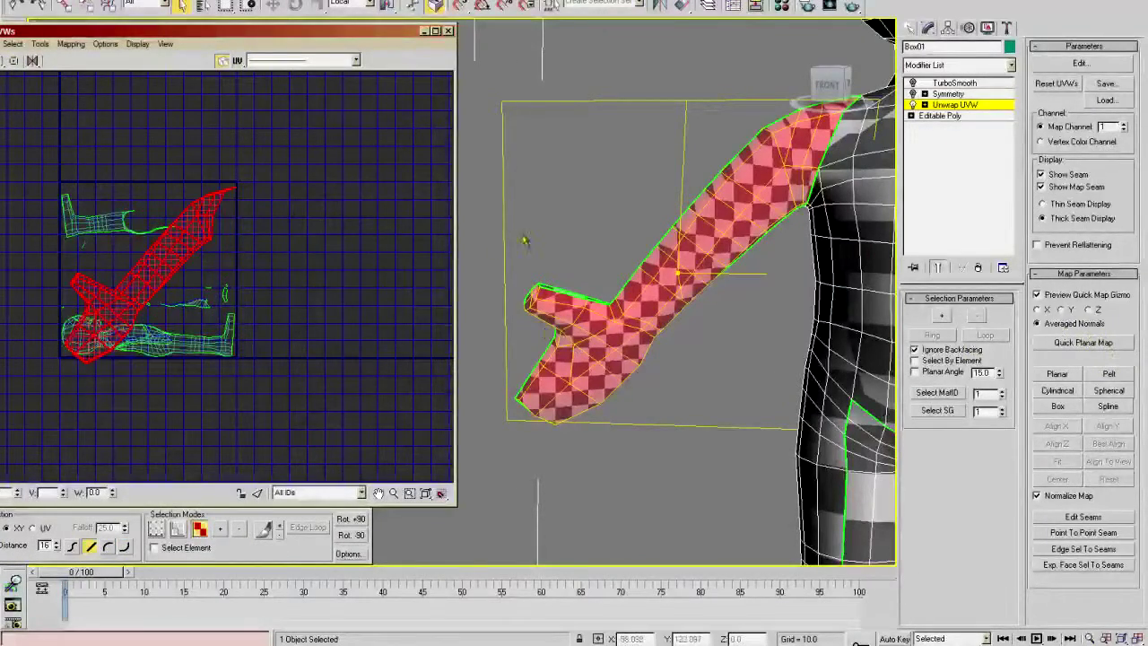
pyautogui.click(1051, 375)
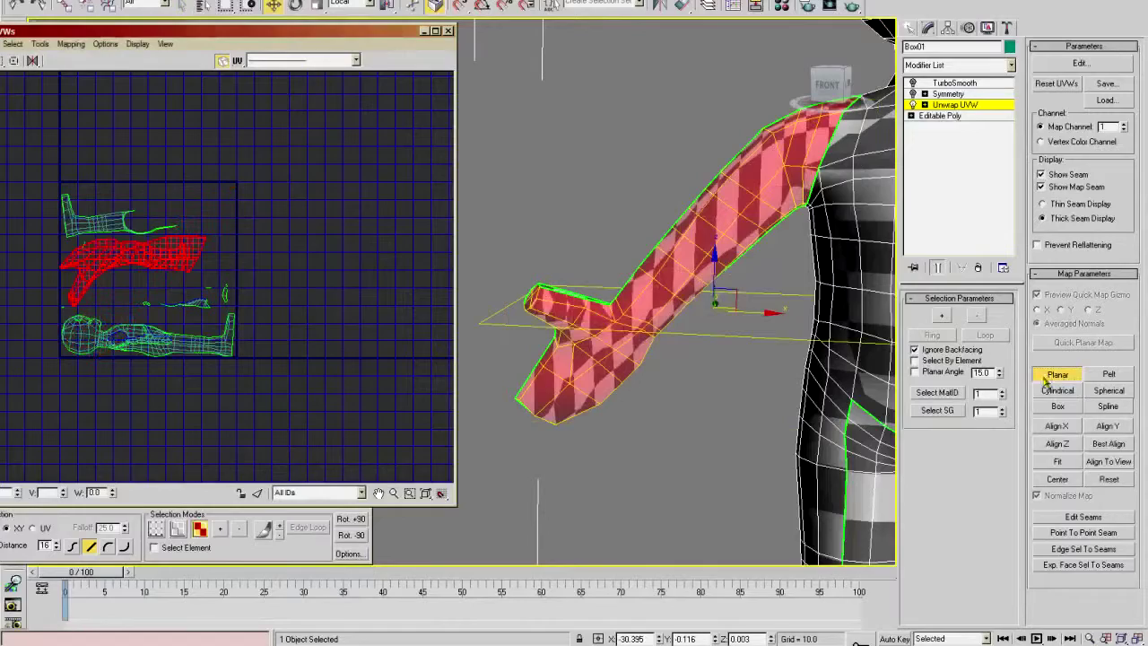
pyautogui.click(1057, 374)
pyautogui.click(1072, 344)
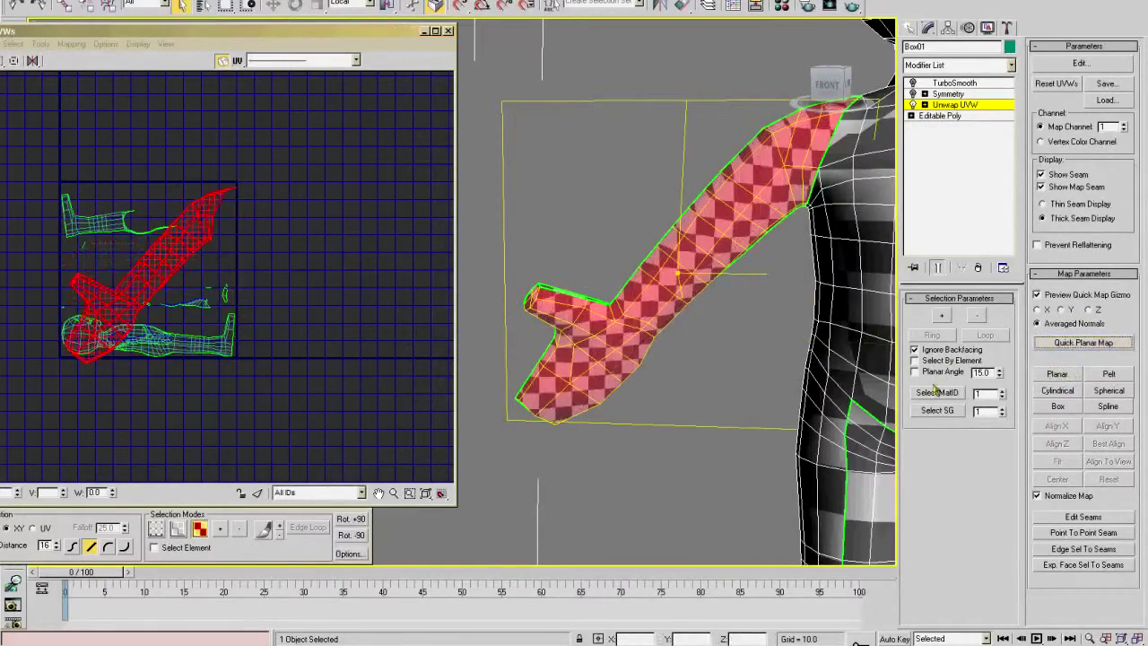
# - Move the arm's UV cluster out of the texture square to the empty area below it
pyautogui.moveTo(215, 282); pyautogui.dragTo(280, 238, button='middle')
pyautogui.scroll(4, 247, 247)
pyautogui.scroll(-4, 217, 247)
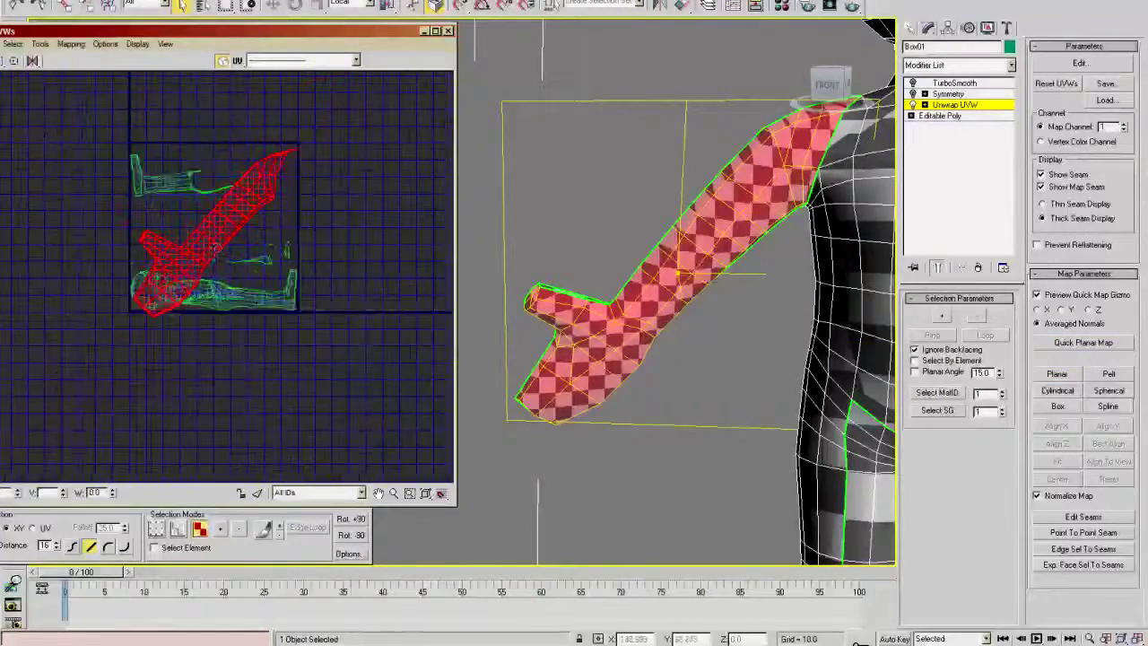
pyautogui.rightClick(215, 232)
pyautogui.click(230, 245)
pyautogui.scroll(-2, 213, 244)
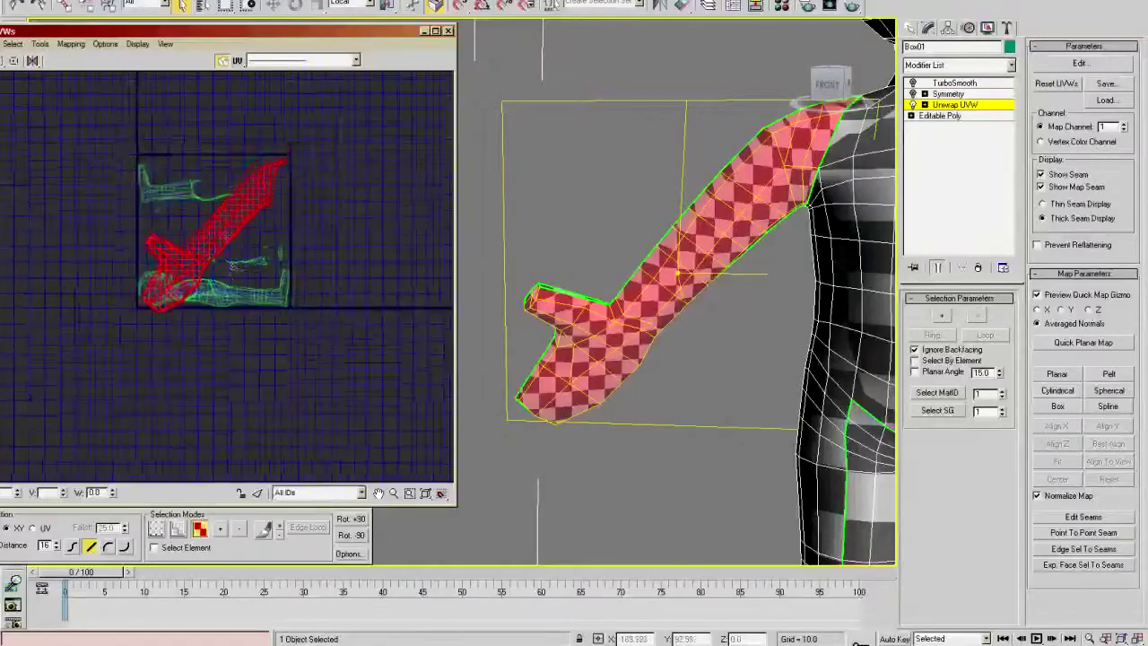
pyautogui.moveTo(212, 244); pyautogui.dragTo(251, 385)
pyautogui.scroll(3, 313, 370)
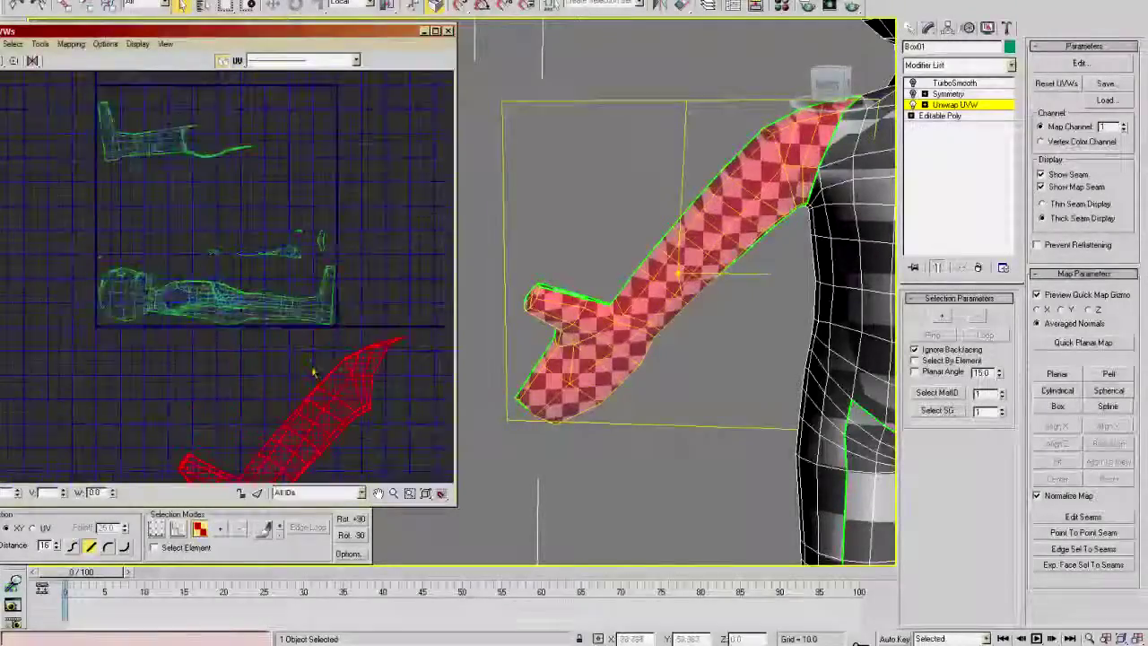